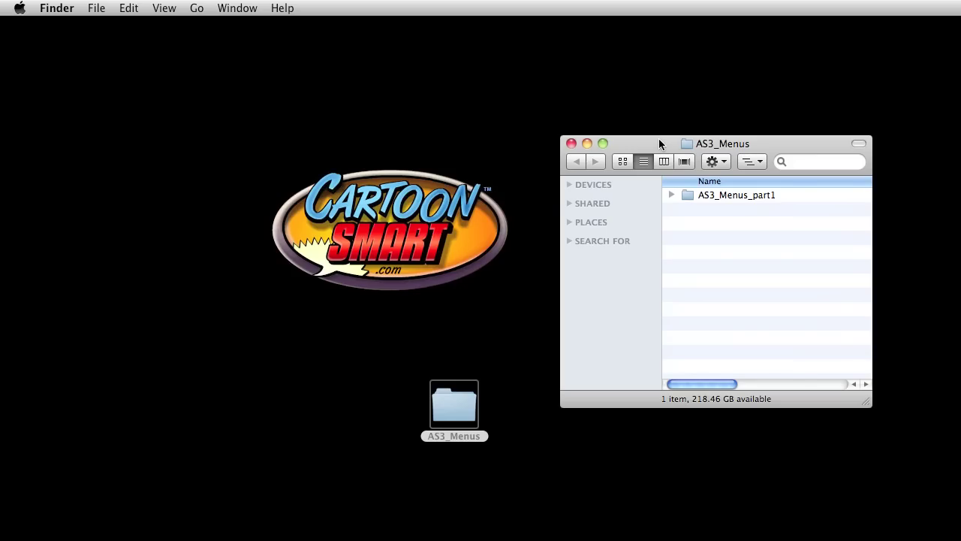
Open simple_menu_start.fla from the AS3_Menus_part1 folder in Flash
double_click(727, 196)
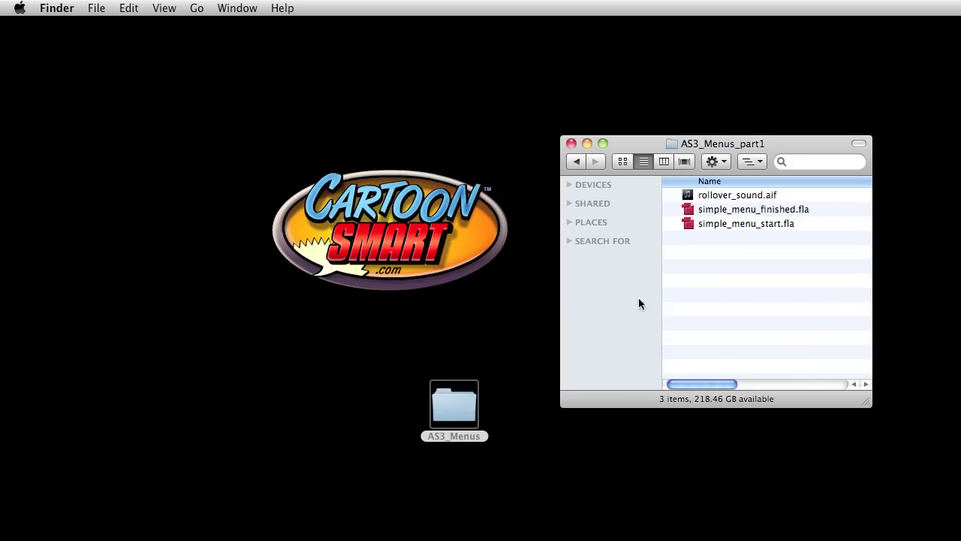
click(726, 225)
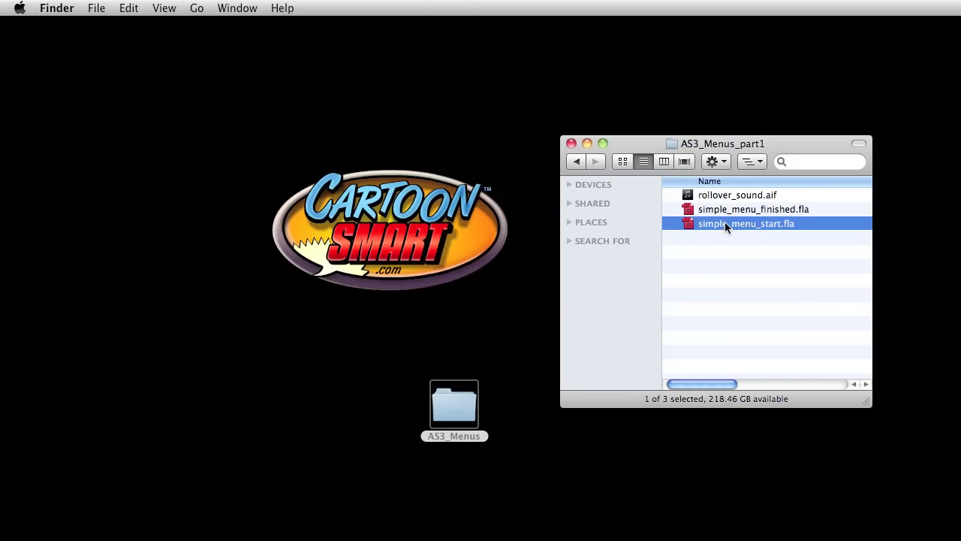
double_click(754, 224)
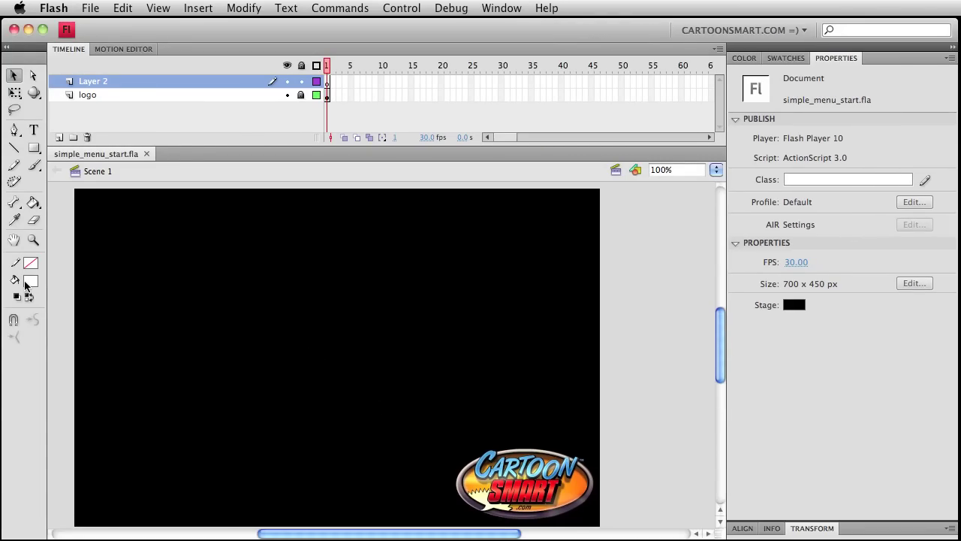
Set the Text tool to Anti-alias for animation, 17 pt size and a white #FFFFFF fill
click(33, 132)
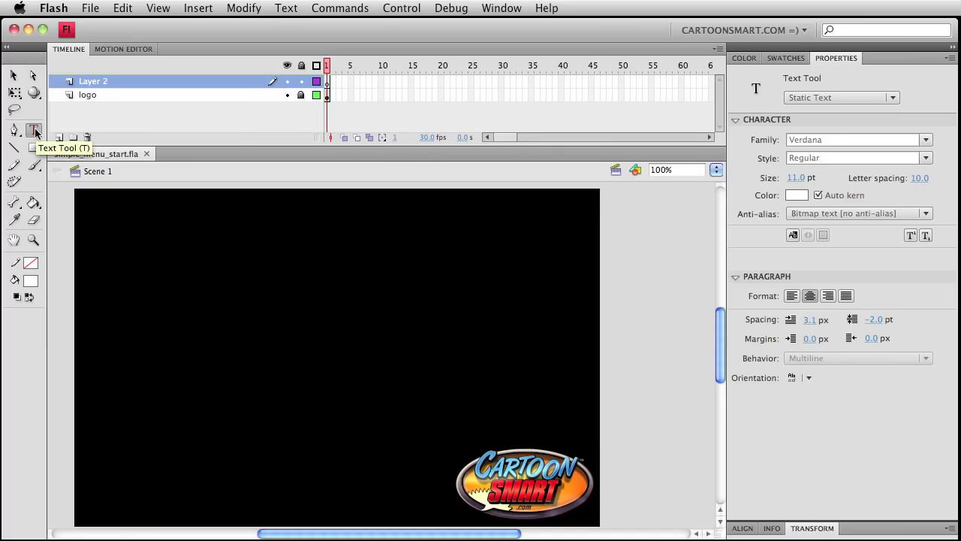
click(897, 213)
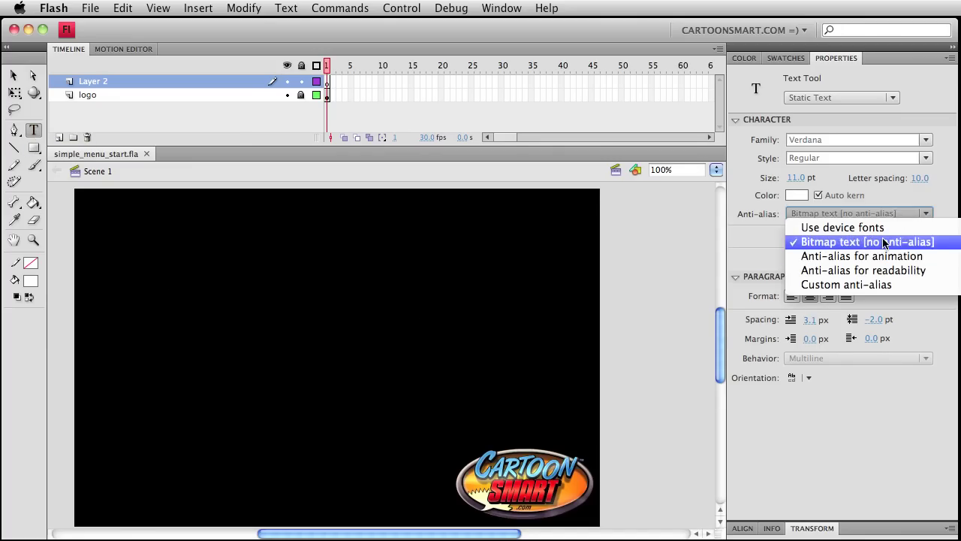
click(875, 255)
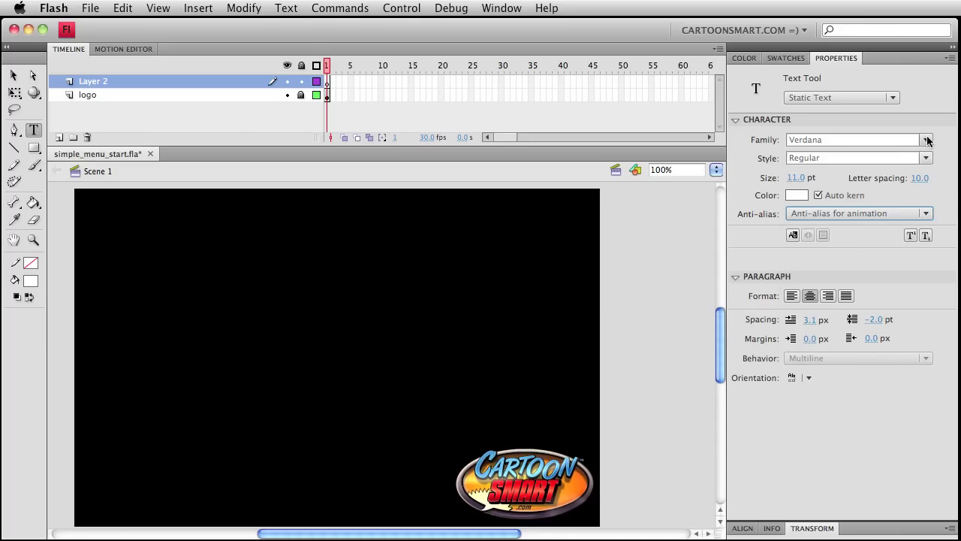
click(794, 178)
text(17)
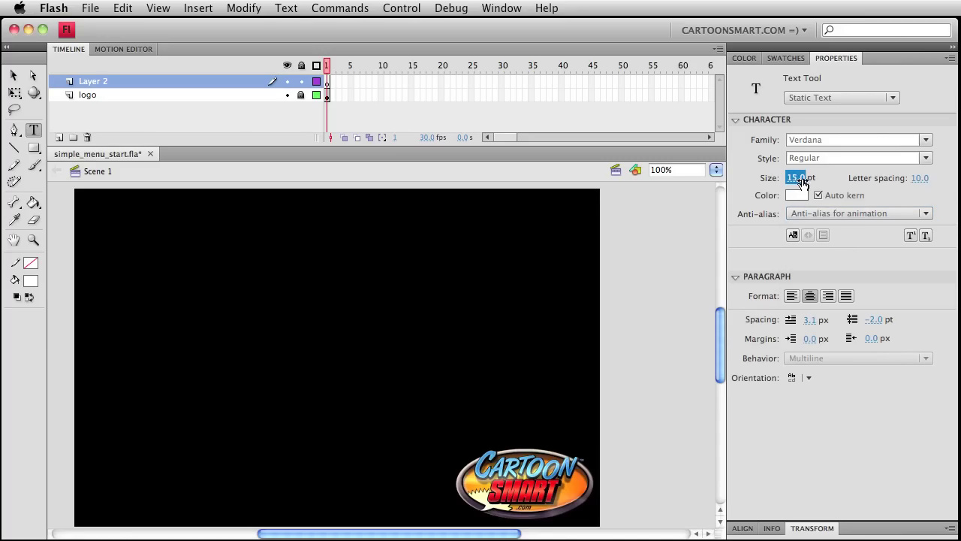
key(Return)
click(32, 283)
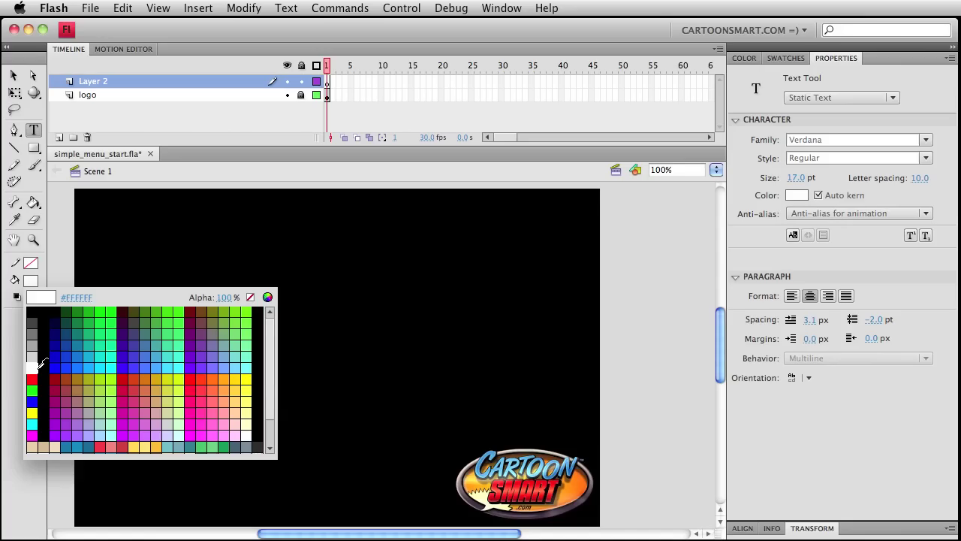
click(33, 368)
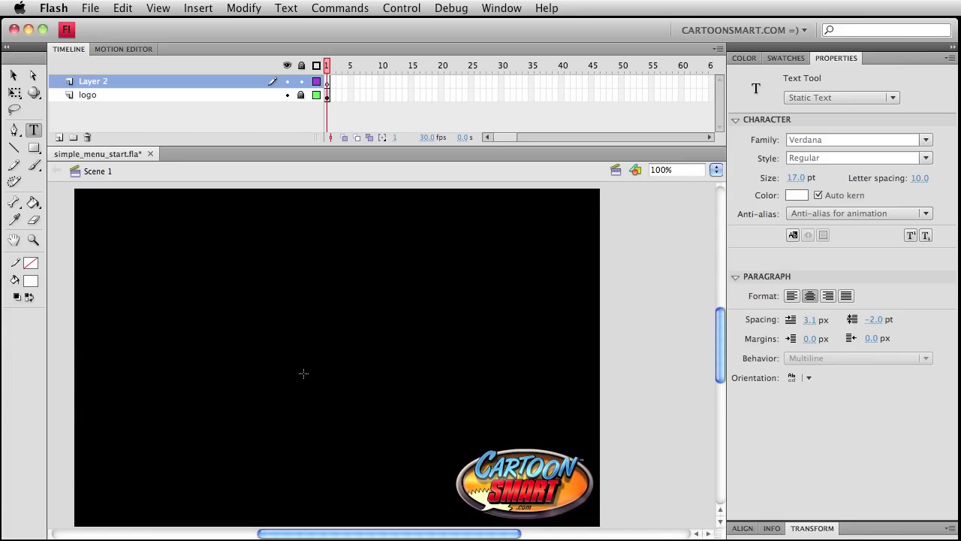
Add a static text block reading "fsdfjl;ksdf;ksldsdf" in the upper part of the stage
click(13, 75)
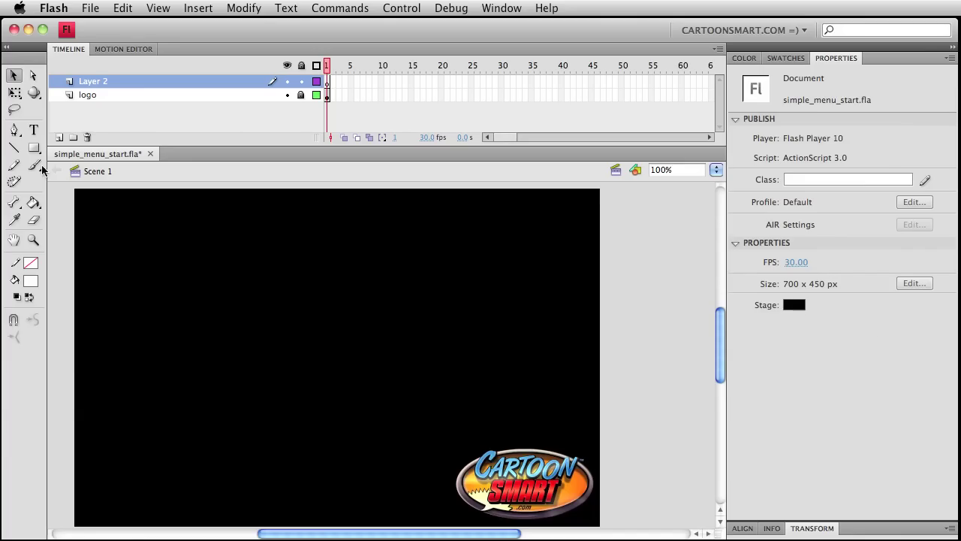
click(31, 132)
click(198, 253)
text(fsdfjl)
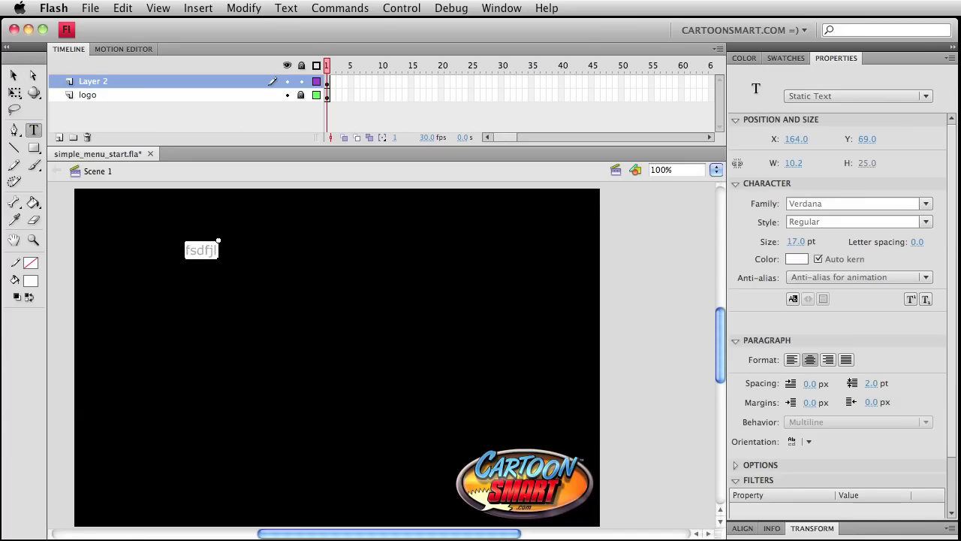
text(;ksdf;ksldsdf)
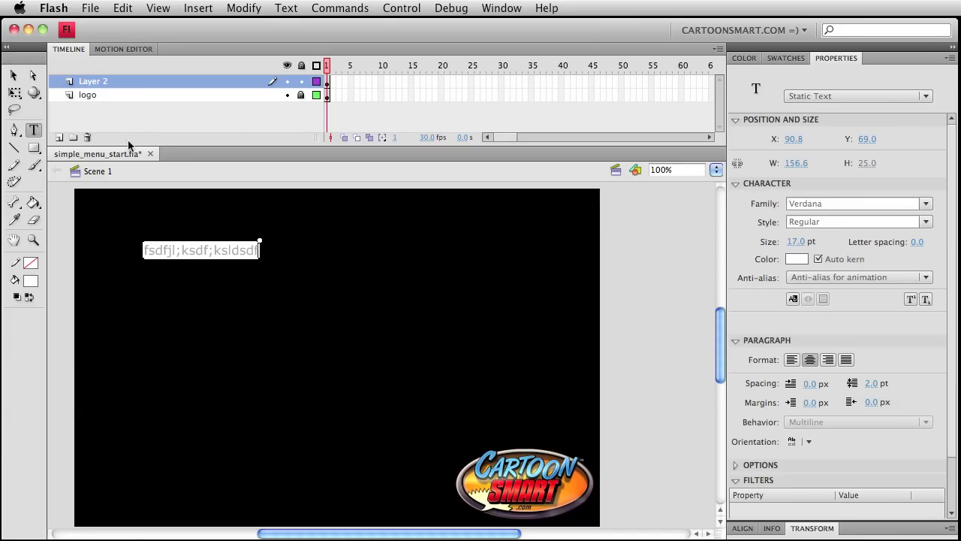
Scale the sample text block up to about 552 px wide and 88 px high, and deselect it
click(15, 75)
click(301, 332)
drag(230, 262, 443, 300)
key(q)
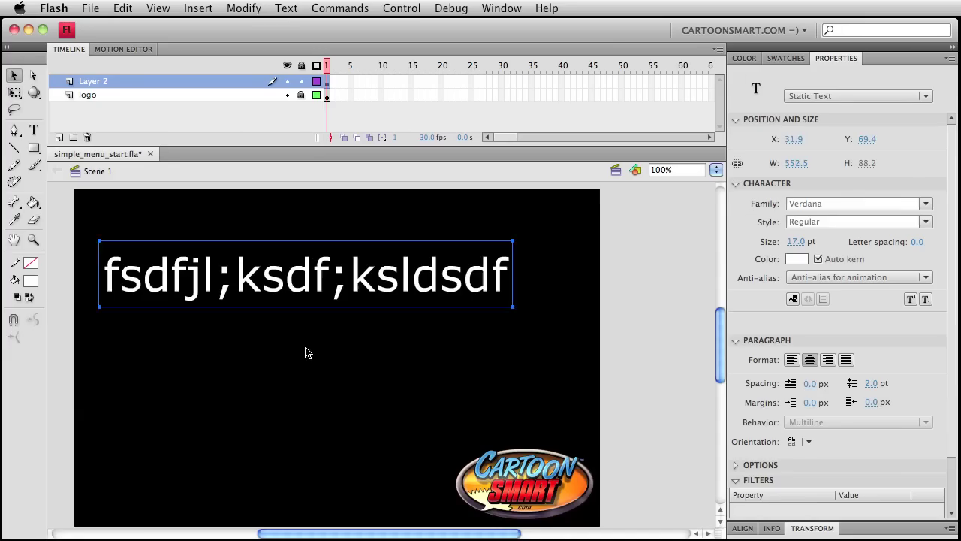
click(223, 418)
key(v)
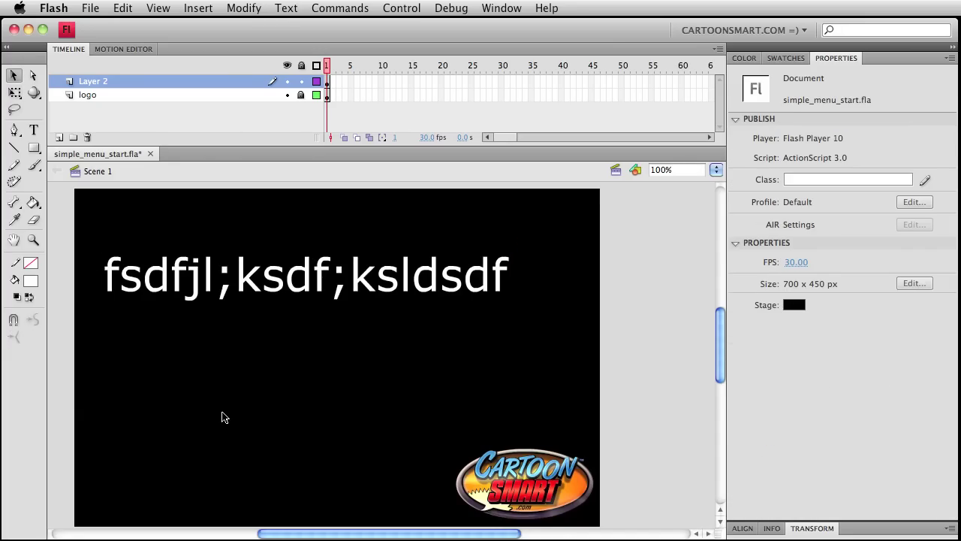
Inspect the enlarged sample text's letter edges up close, and delete the text block
click(308, 296)
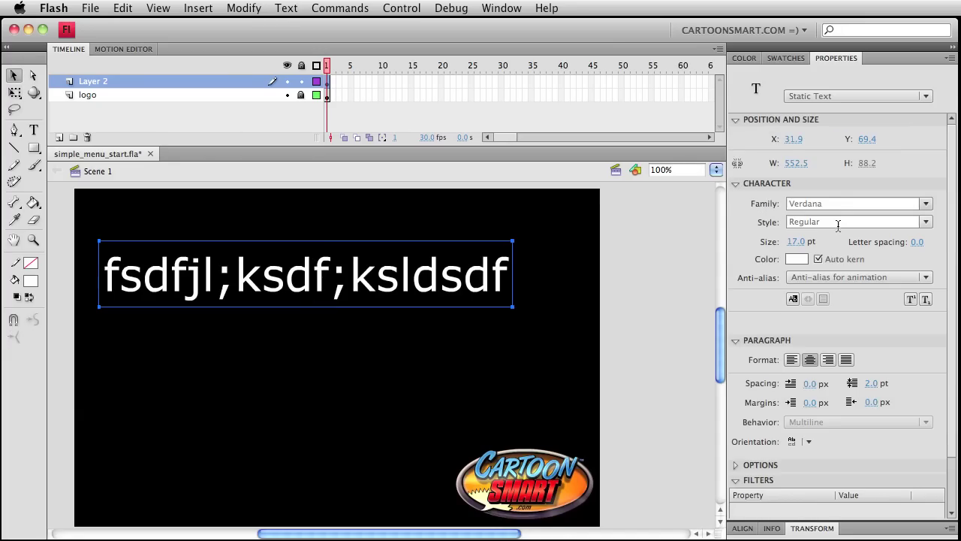
click(33, 239)
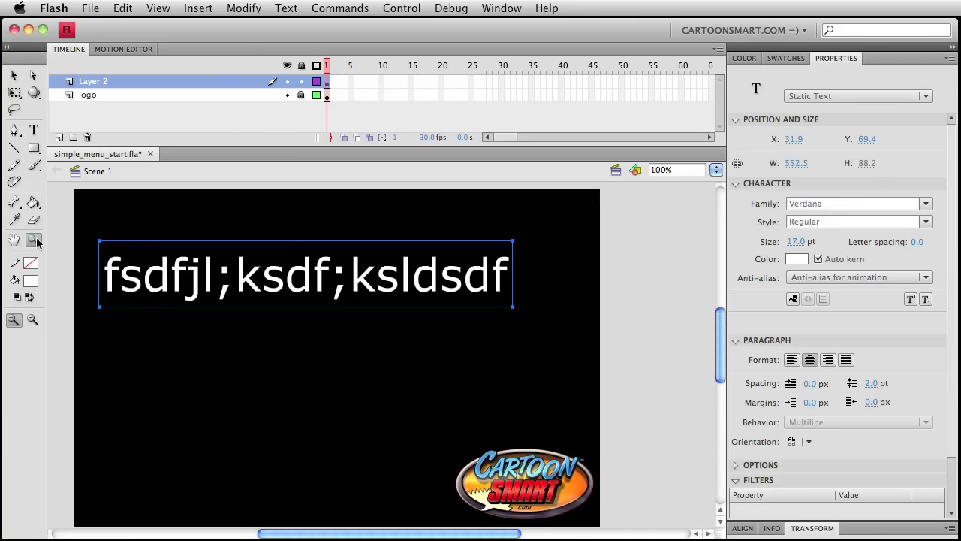
drag(169, 247, 258, 296)
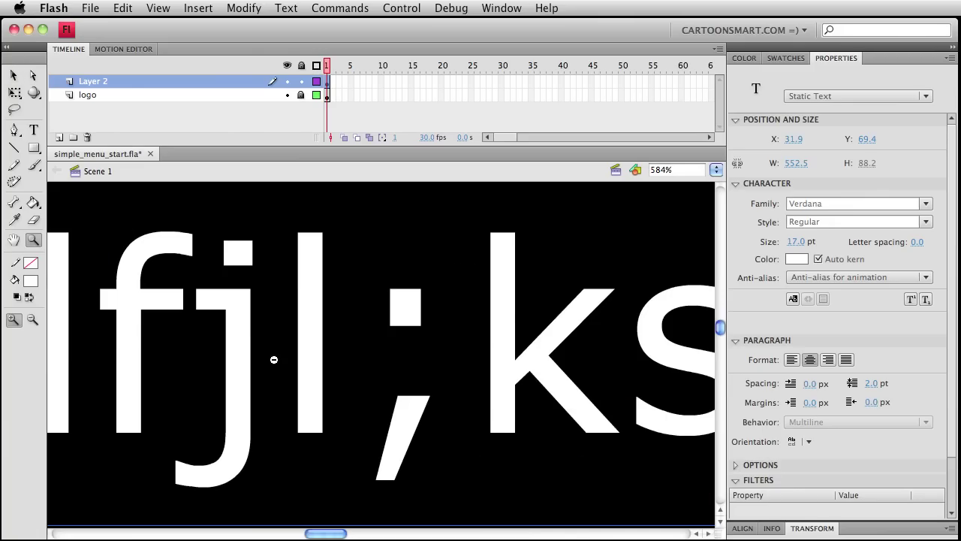
alt+click(412, 395)
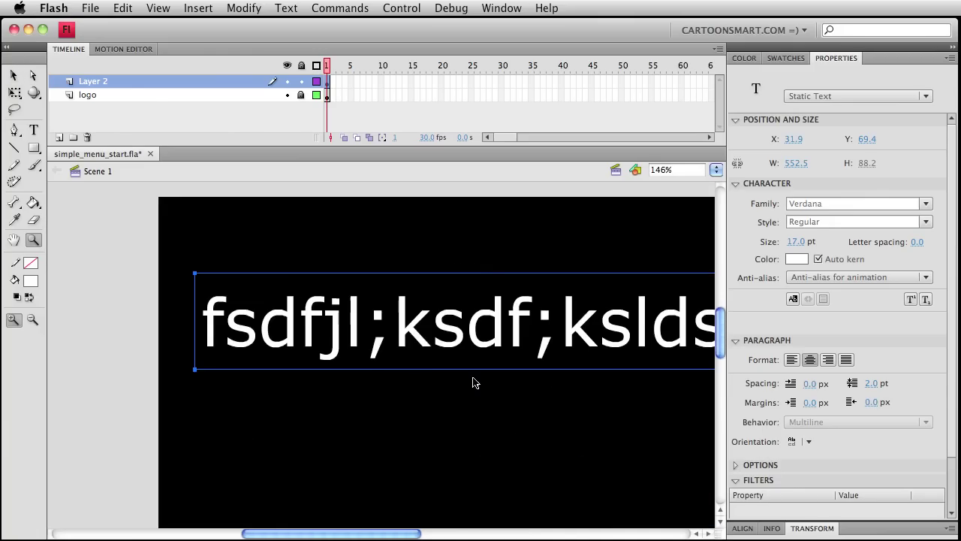
key(super+1)
drag(469, 375, 330, 348)
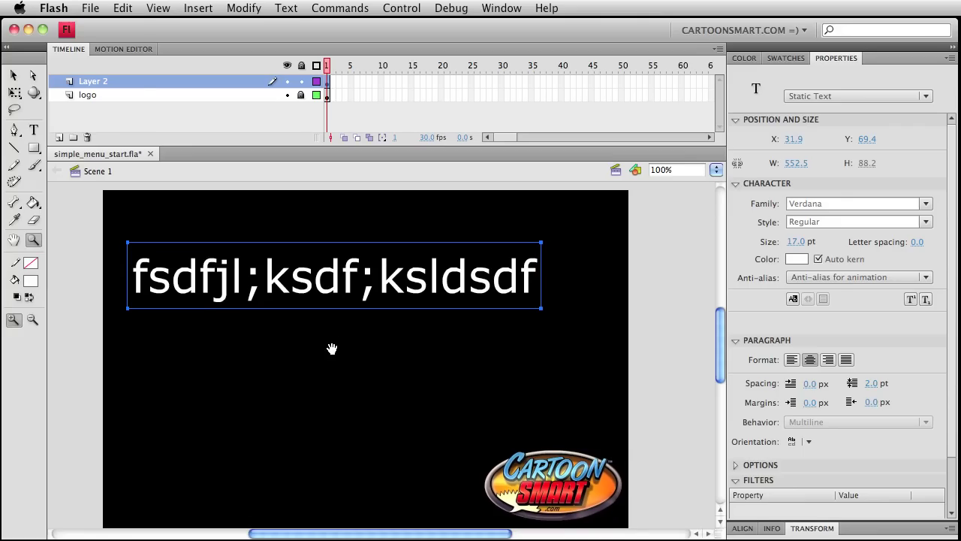
key(v)
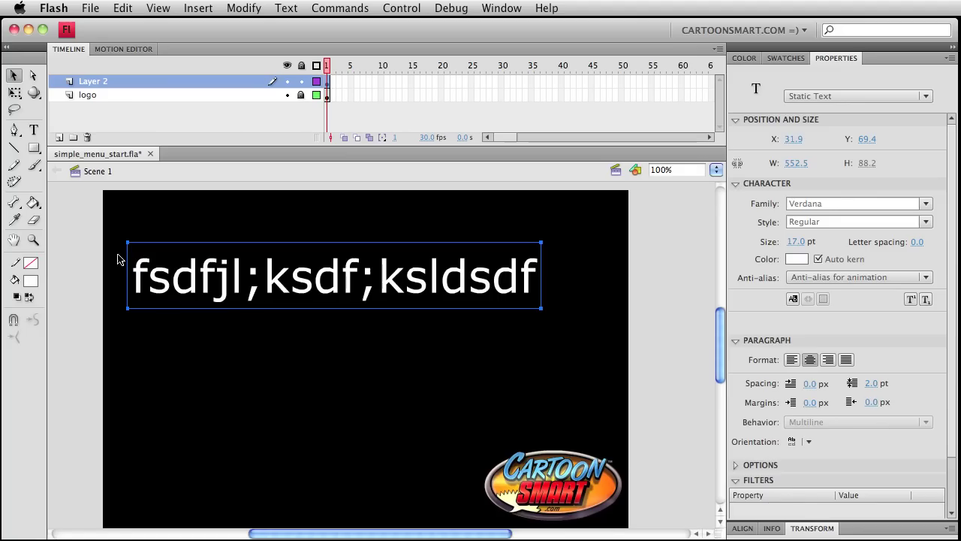
key(Delete)
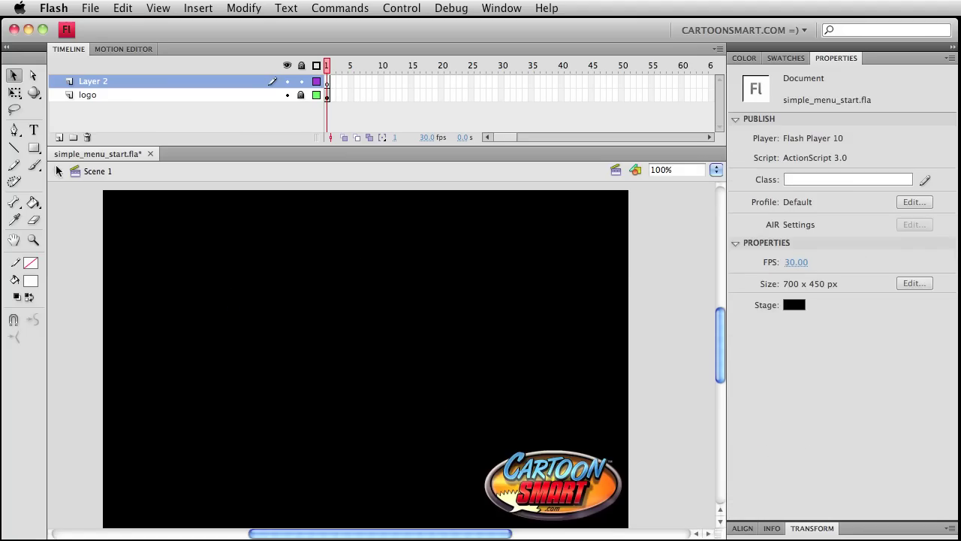
Set the Text tool to 11 pt size with Bitmap text [no anti-alias] rendering
click(35, 130)
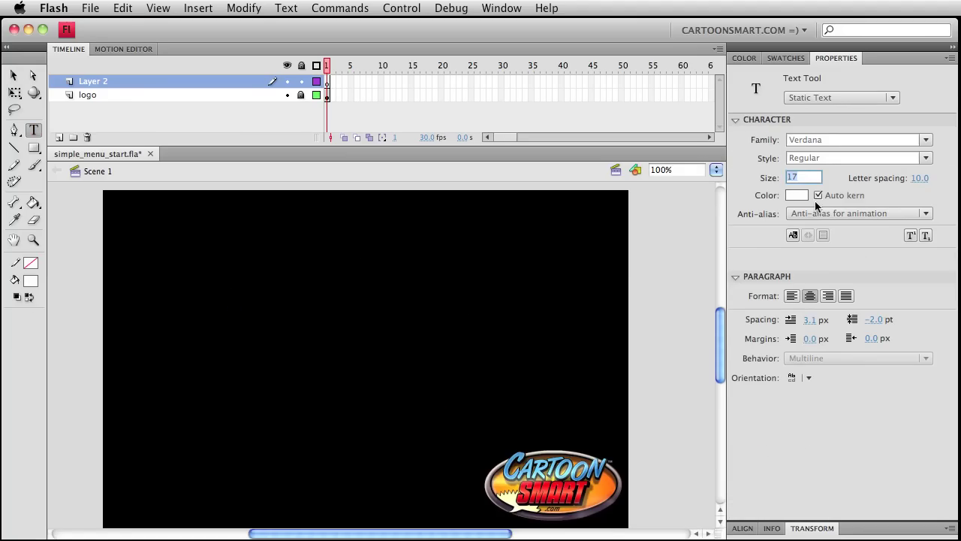
text(11)
key(Tab)
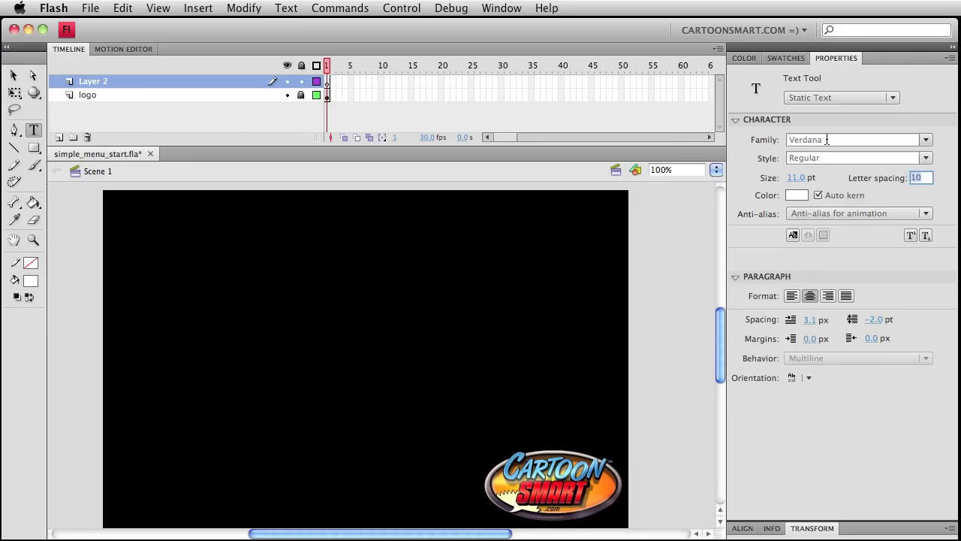
click(827, 140)
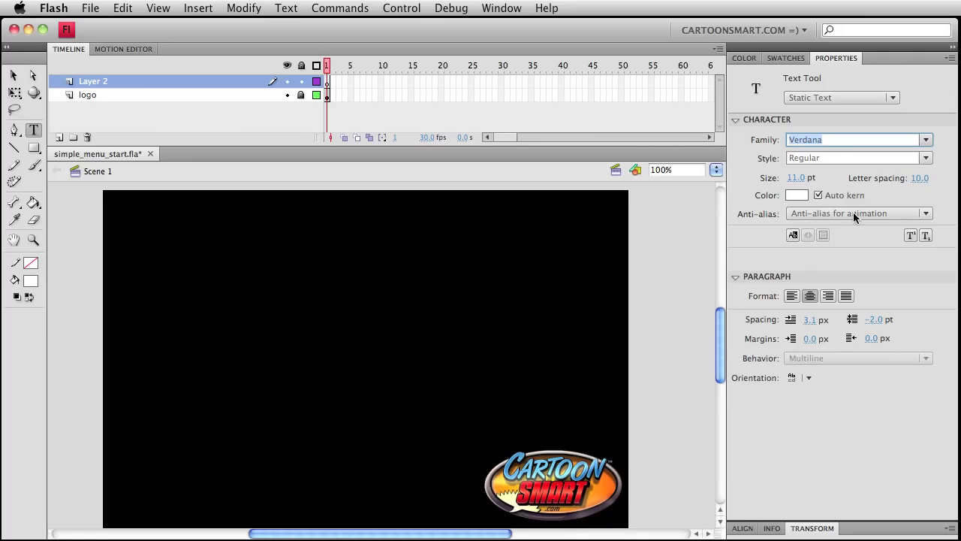
click(816, 215)
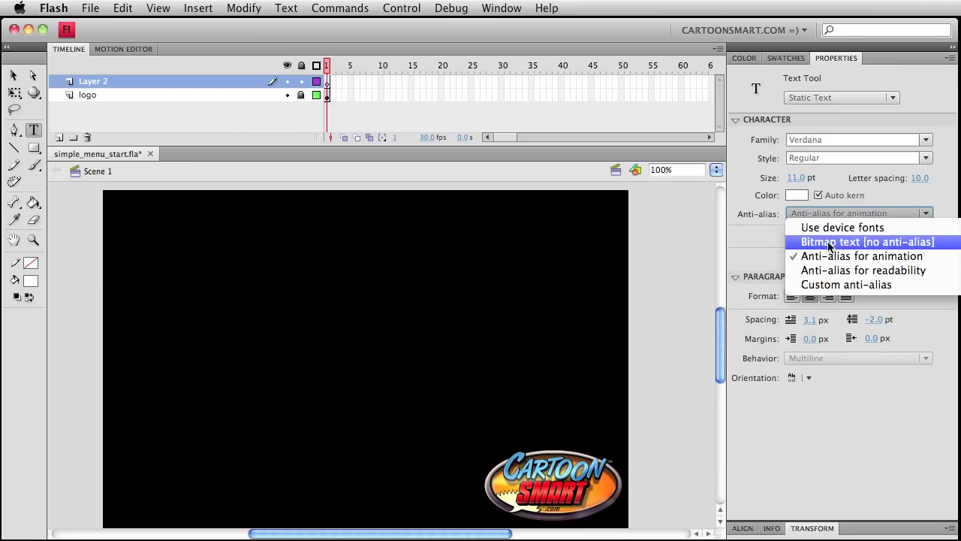
click(829, 242)
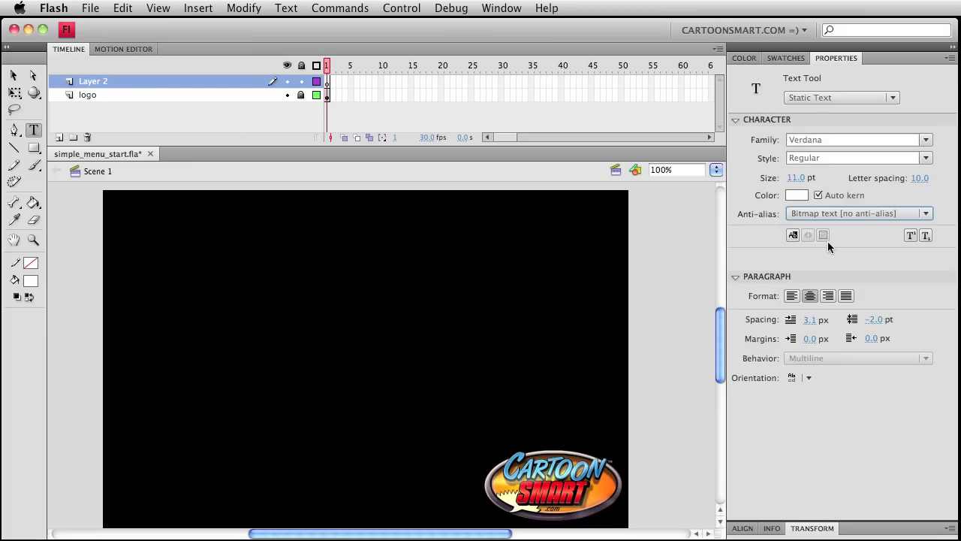
Add the static text "CartoonSmart Rules" and move it to about X 61.5, Y 83 on the stage
click(206, 264)
text(Cart)
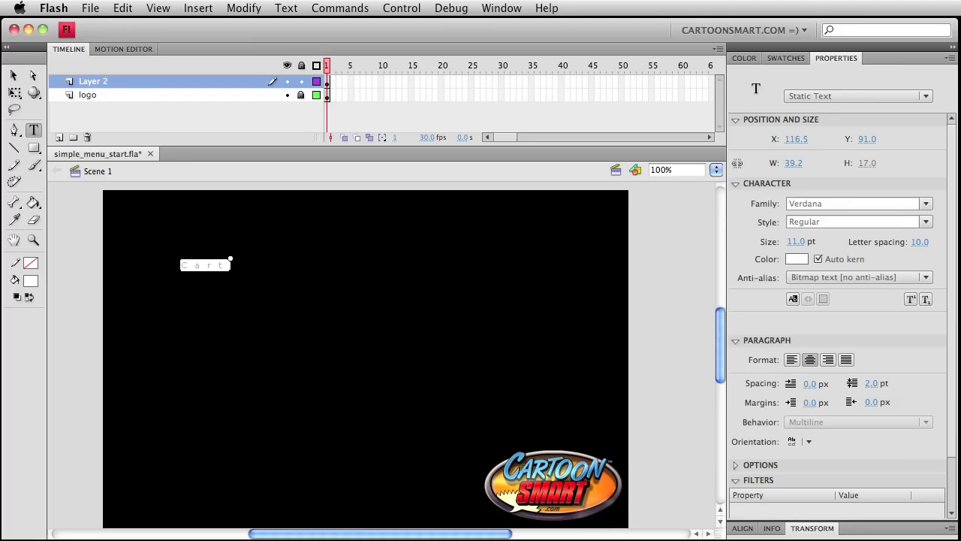
text(ooon)
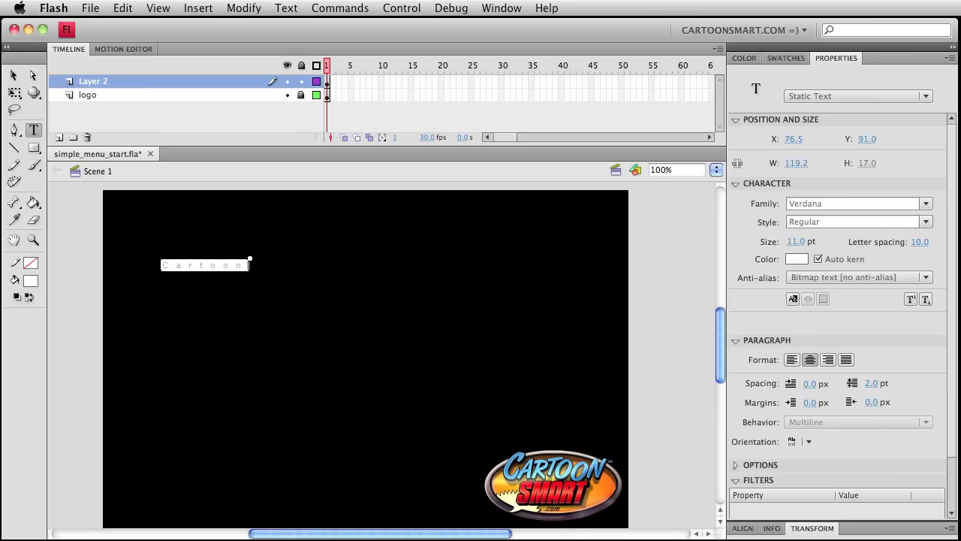
text(mar)
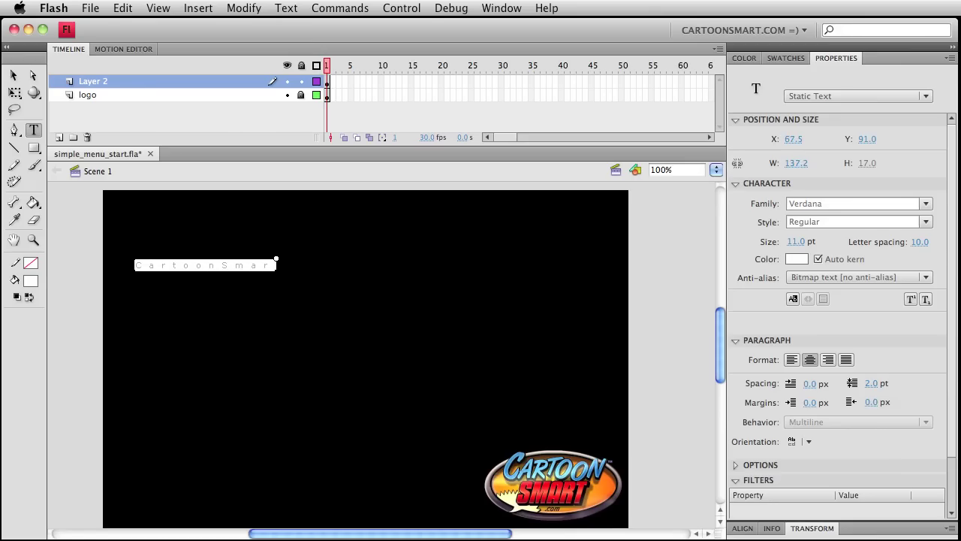
text(t Rules)
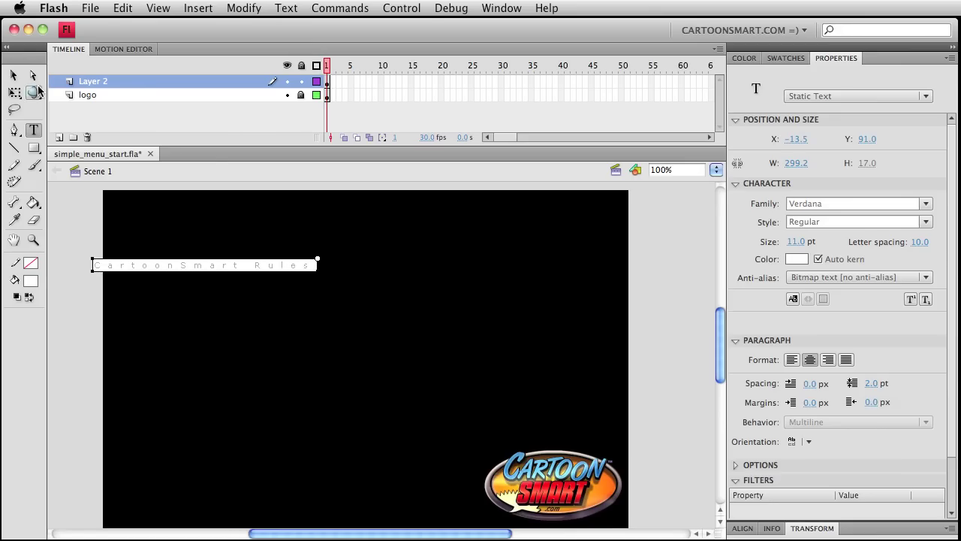
click(13, 76)
drag(225, 269, 231, 274)
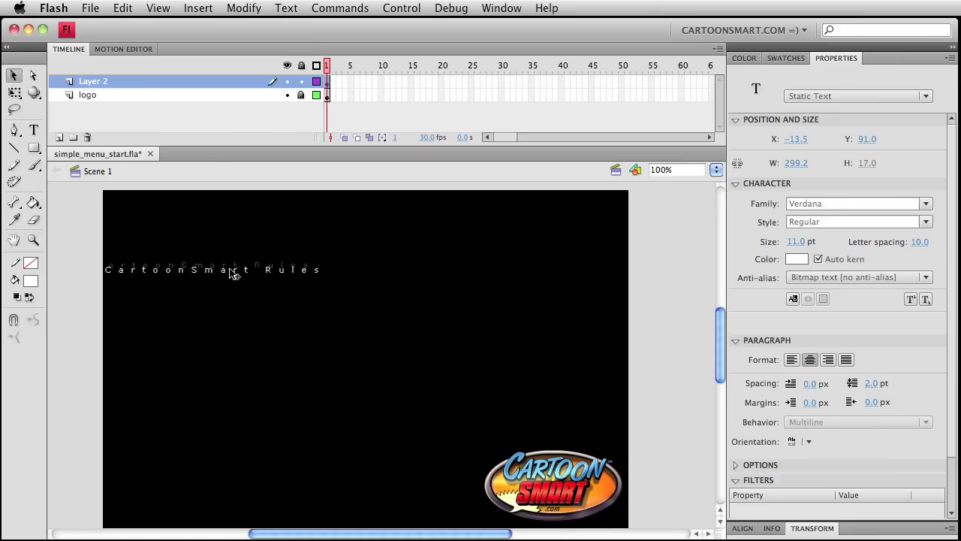
Set the "CartoonSmart Rules" text's letter spacing to 0 and save the file
click(923, 242)
text(0)
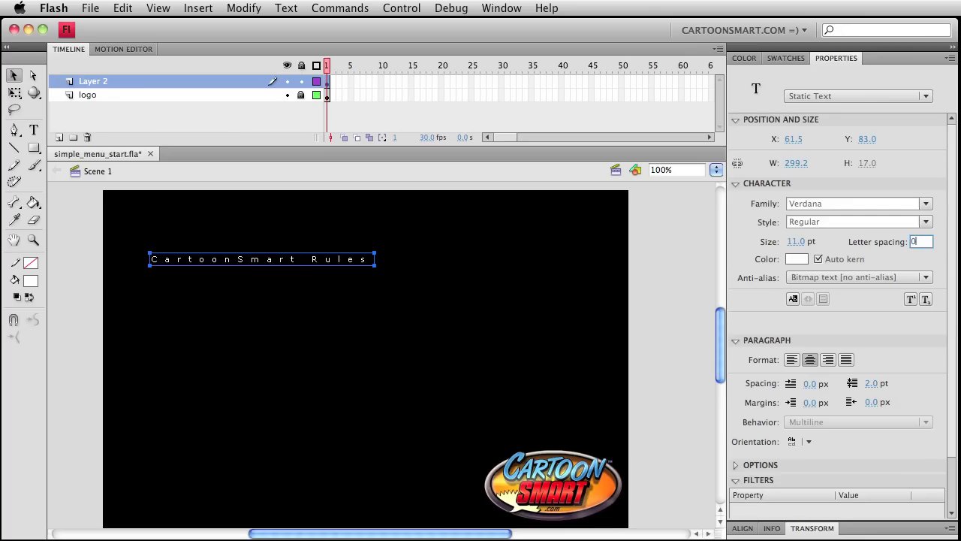
key(Return)
click(542, 352)
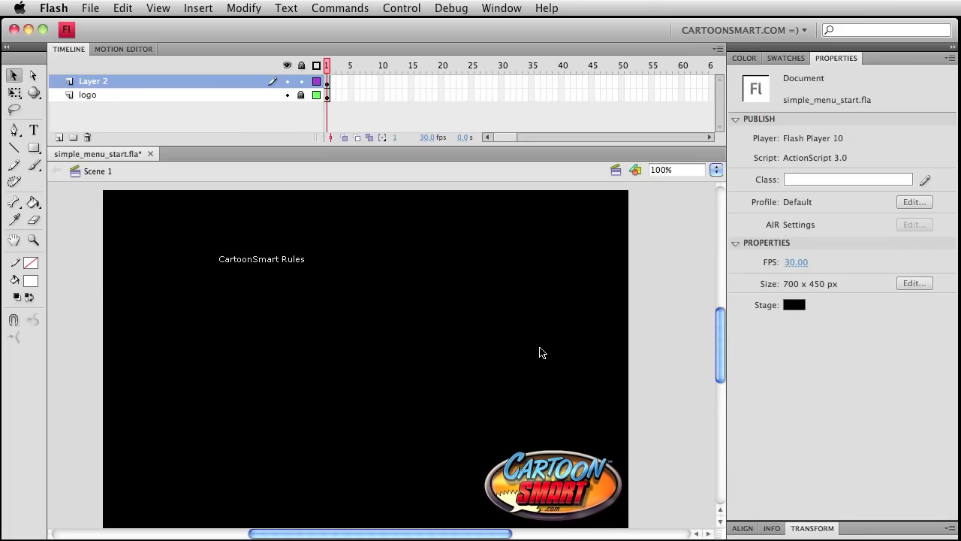
key(super+s)
Duplicate the "CartoonSmart Rules" text and place the copy 20 px directly below the original
click(247, 261)
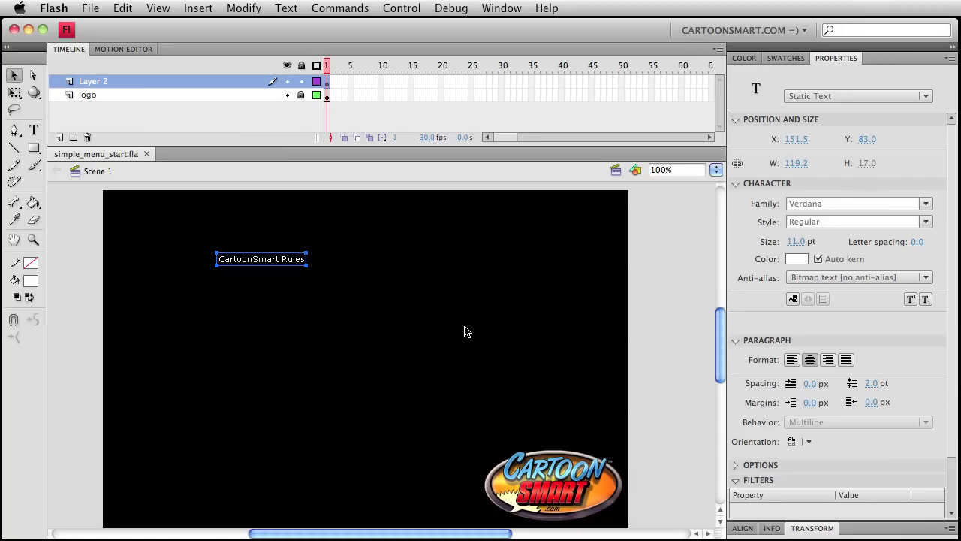
text(CartoonSmart Rules)
key(shift+Down)
key(shift+Down)
key(shift+Right)
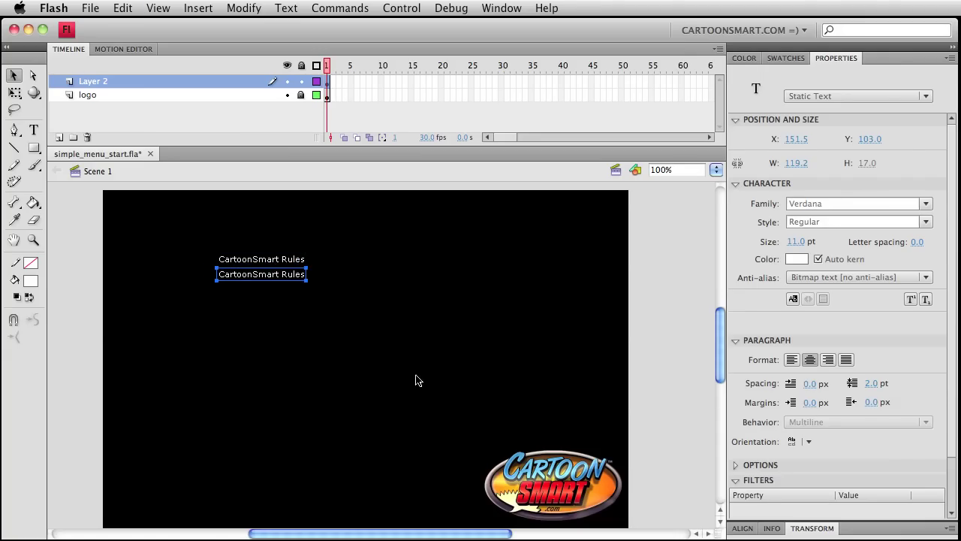
Save the file and try Anti-alias for readability, then Anti-alias for animation, on the lower "CartoonSmart Rules" text
click(414, 380)
key(super+s)
click(281, 278)
click(889, 278)
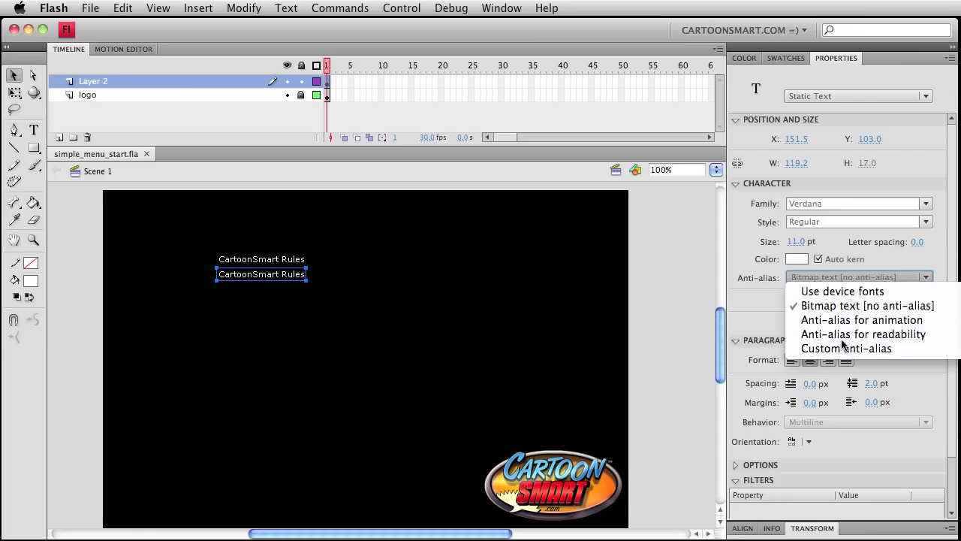
click(841, 339)
click(854, 274)
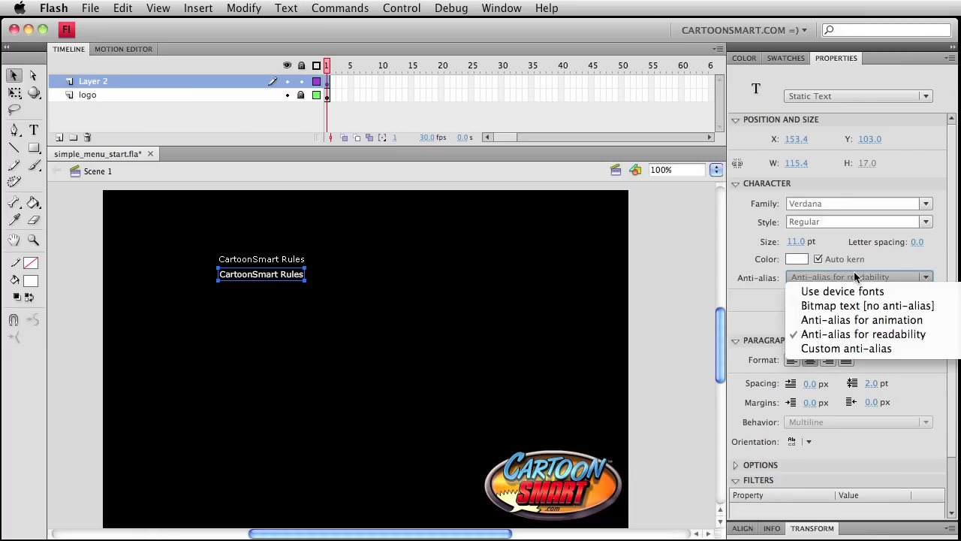
click(856, 320)
click(351, 360)
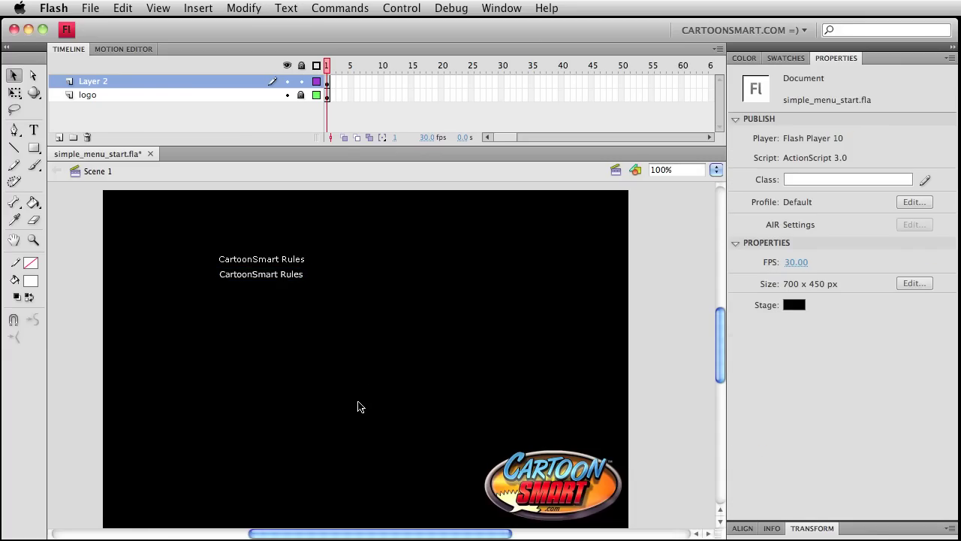
Magnify the two "CartoonSmart Rules" texts to compare their bitmap and anti-aliased rendering, and return to 100% view
click(33, 240)
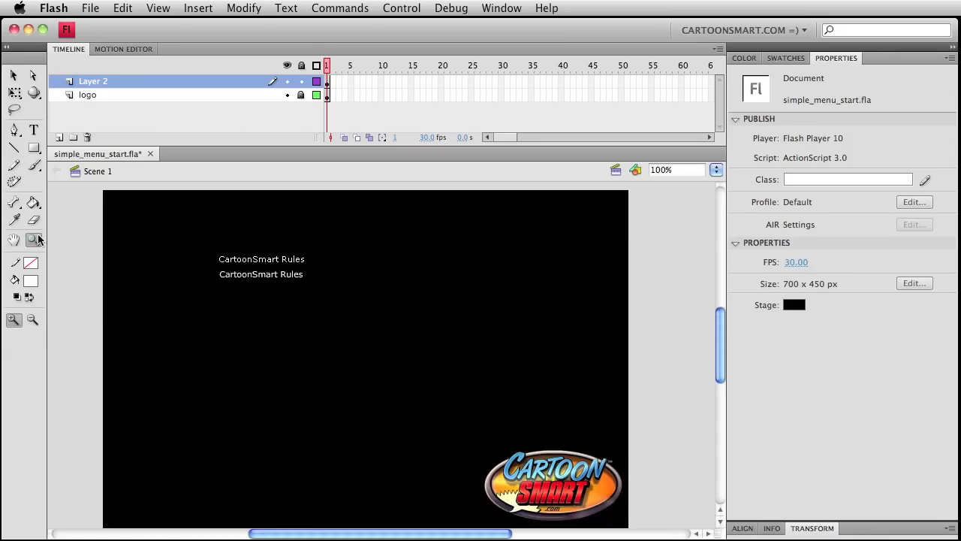
drag(217, 240, 312, 311)
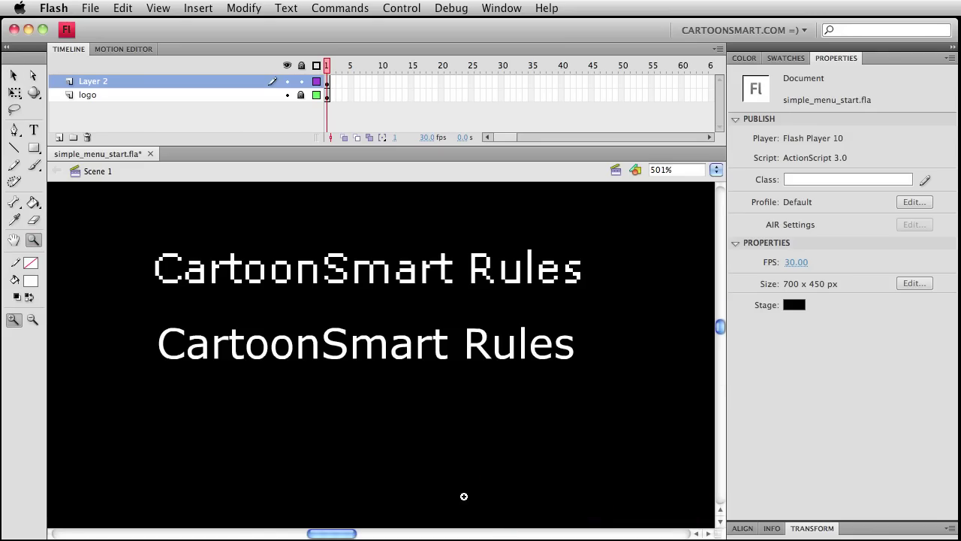
click(14, 75)
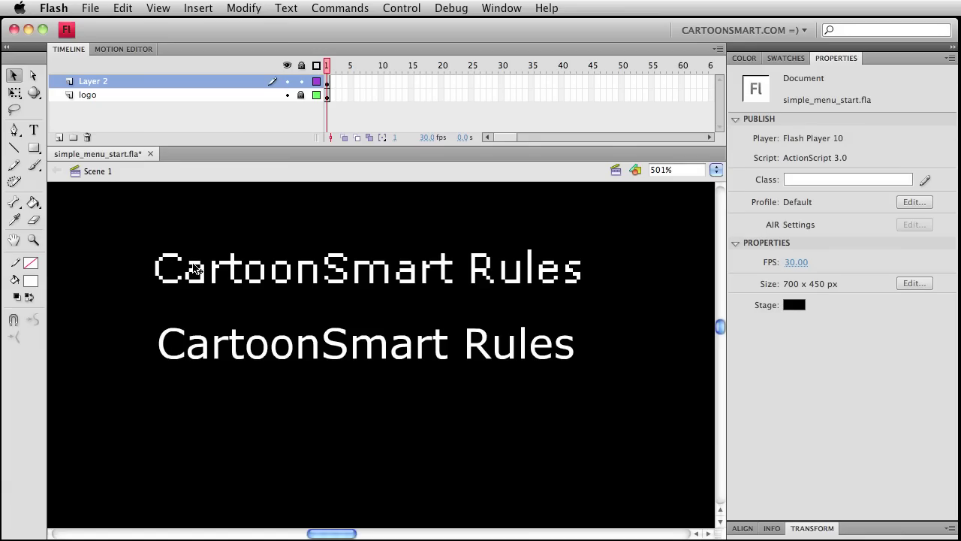
key(super+1)
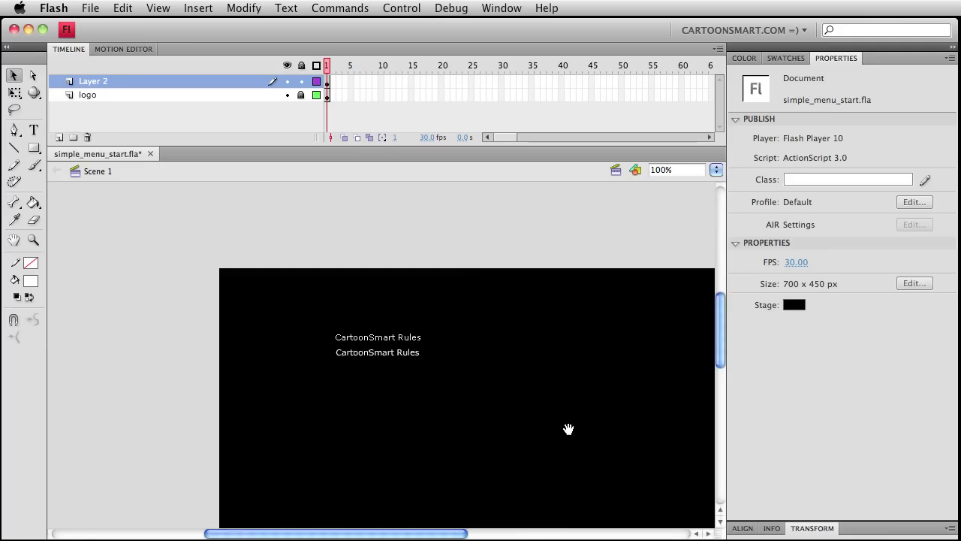
drag(568, 429, 412, 359)
Delete the lower "CartoonSmart Rules" text and save the file
click(223, 287)
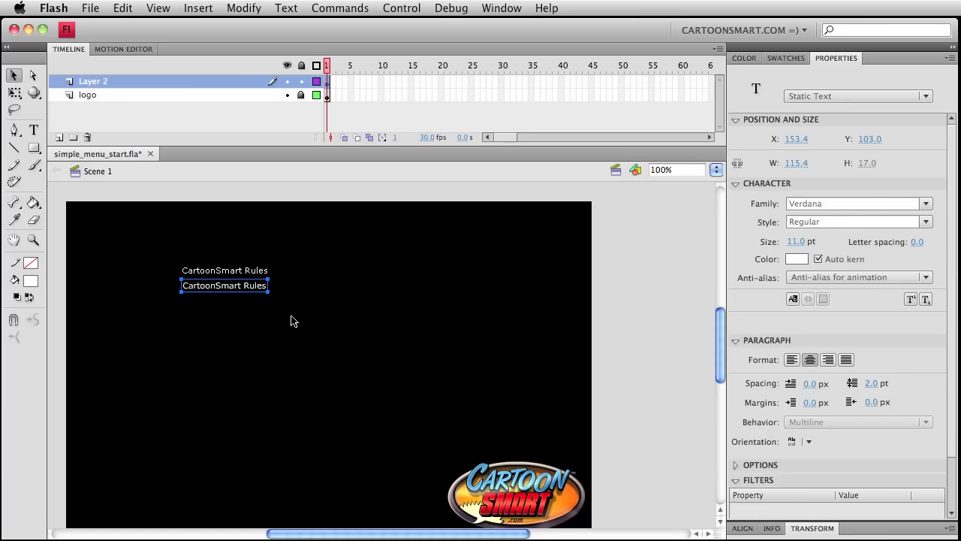
key(Delete)
key(ctrl+s)
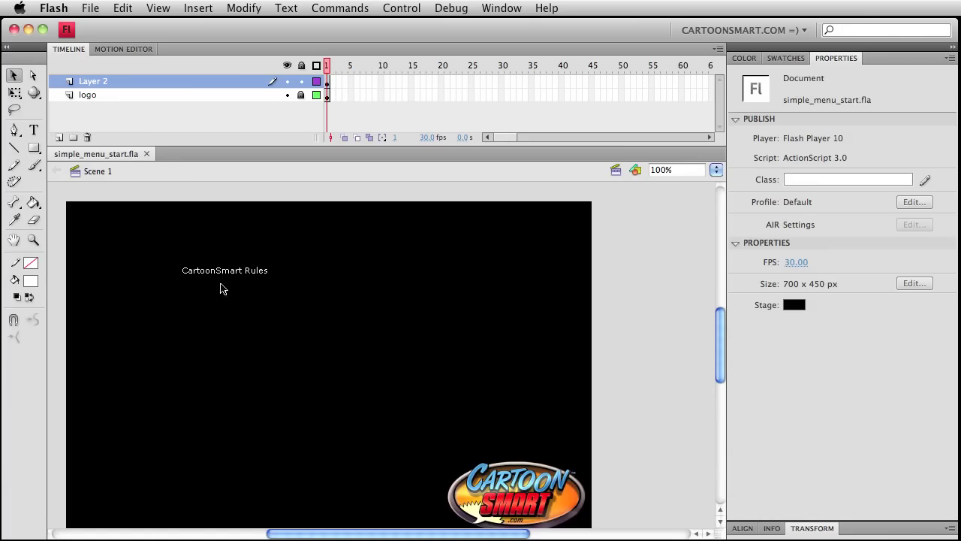
Set the "CartoonSmart Rules" text's X position to the whole pixel value 151 and save the file
drag(221, 288, 222, 276)
click(191, 264)
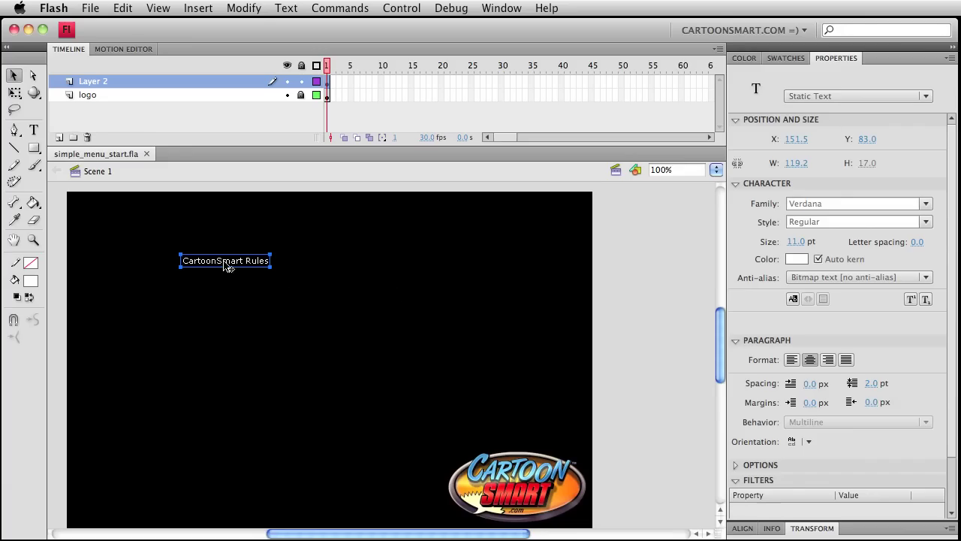
click(795, 139)
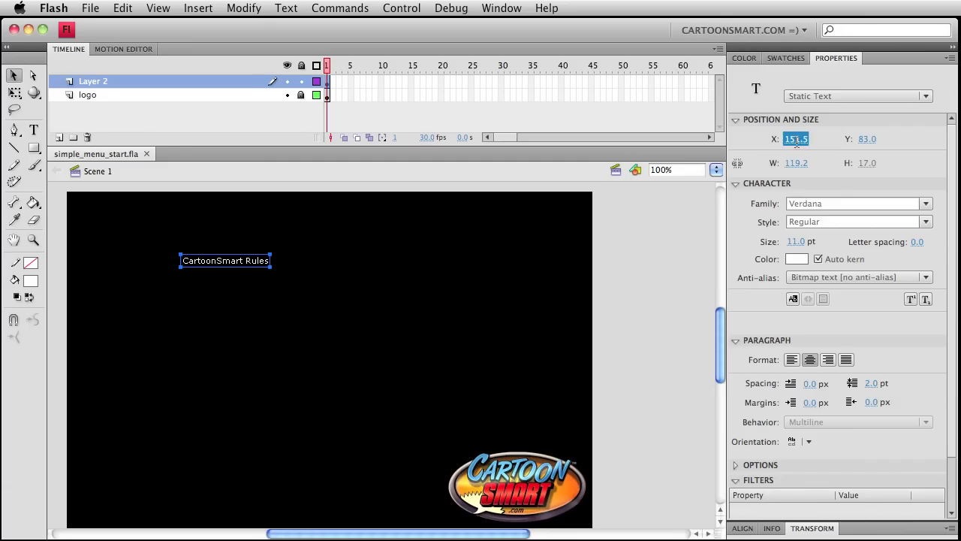
click(815, 139)
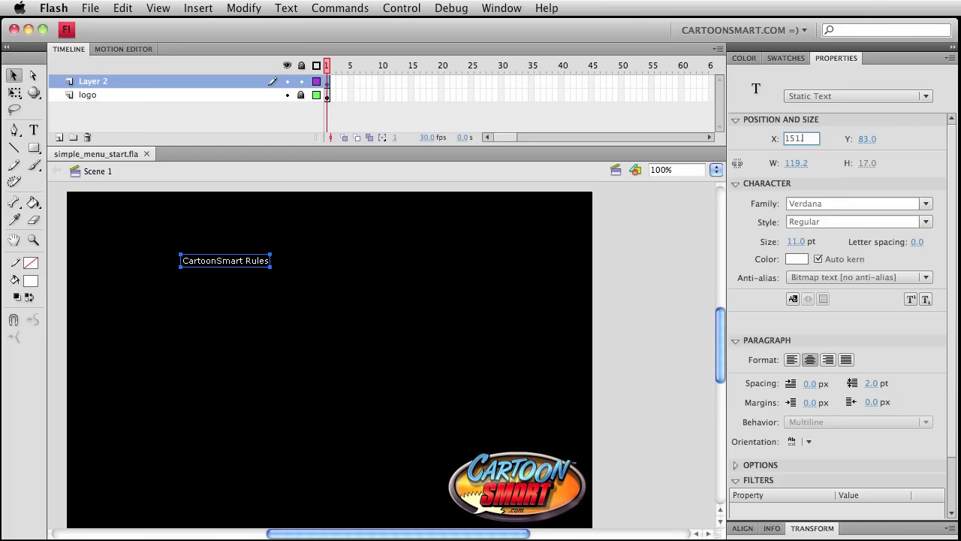
key(BackSpace)
key(BackSpace)
key(Return)
click(250, 291)
click(242, 268)
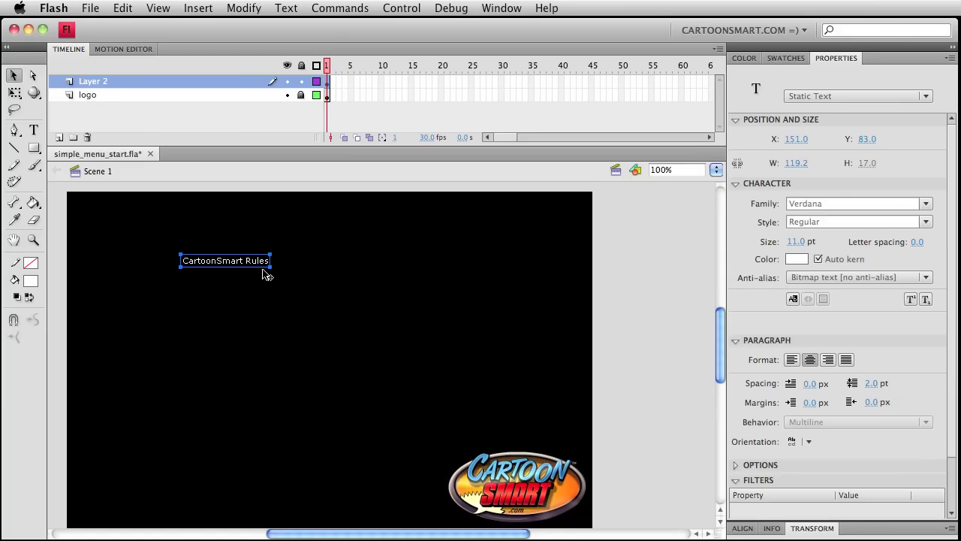
key(super+s)
Add the static text "CARTOONSMART DOES NOT RULE" in the FFF Professional font at about X 132, Y 132
click(31, 129)
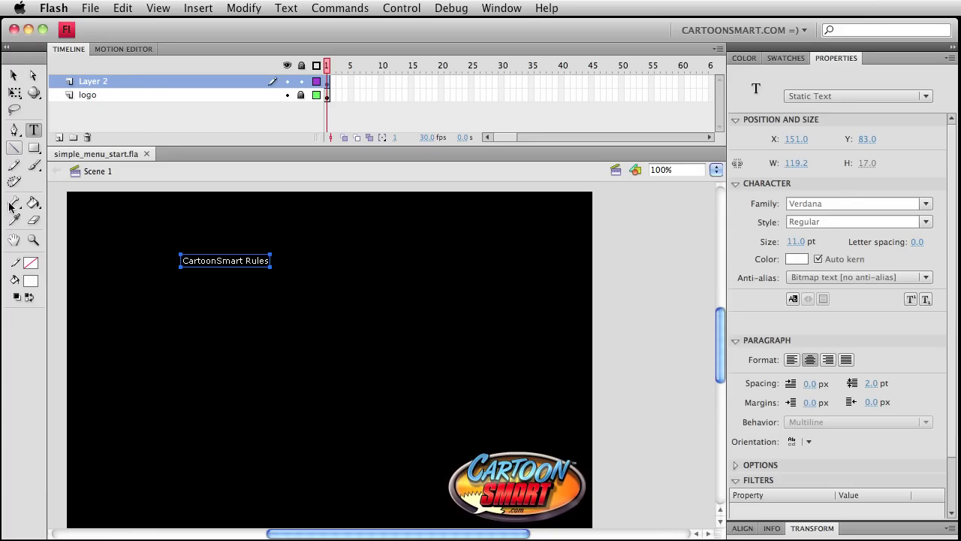
click(215, 314)
click(826, 203)
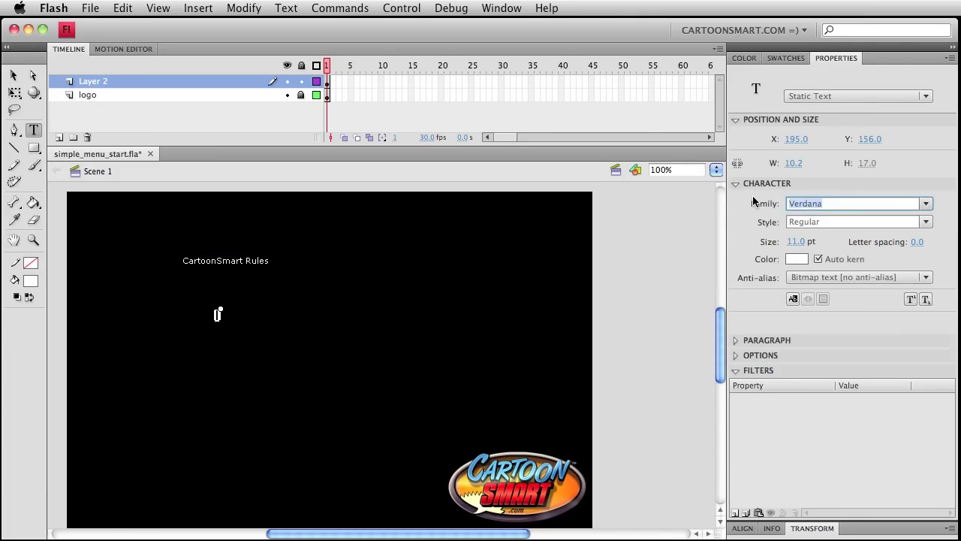
text(FFF Professional)
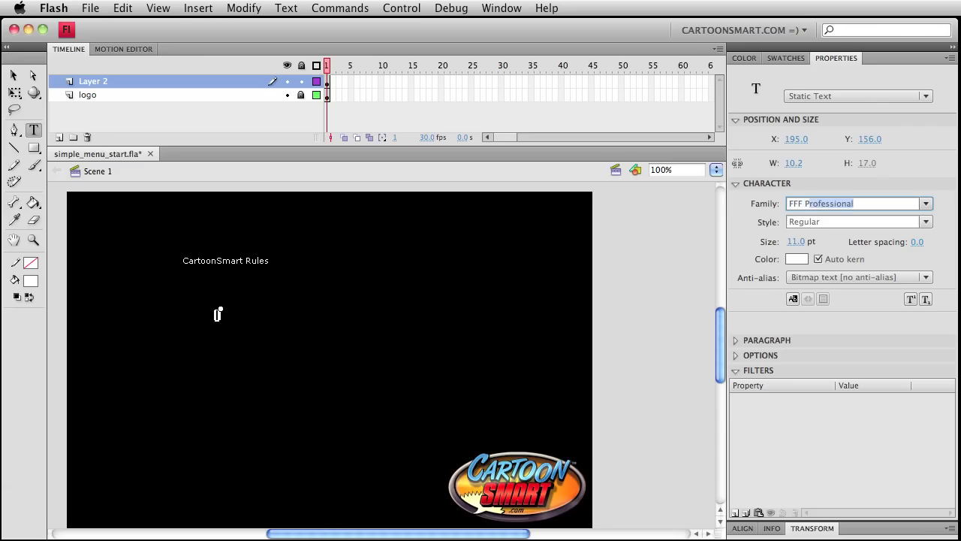
key(Return)
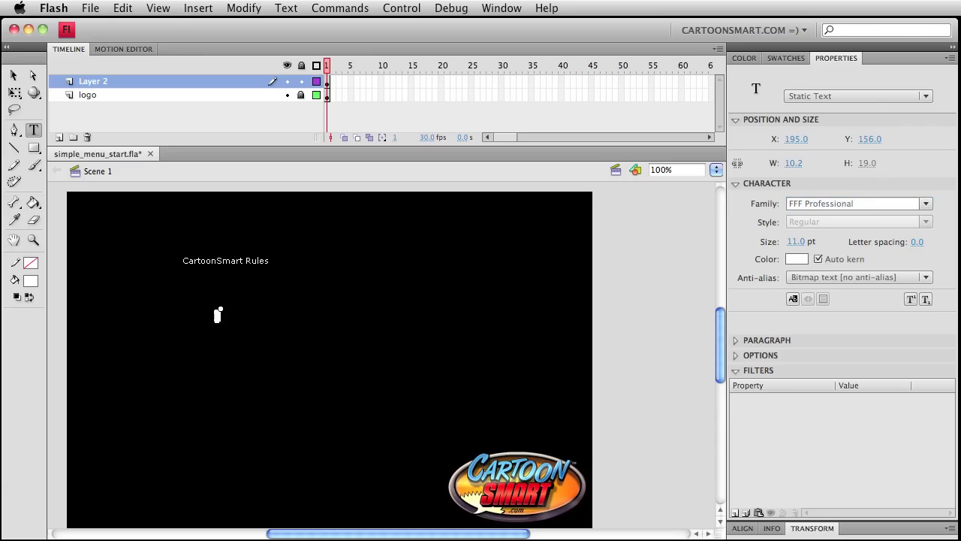
text(CARTOONSMART DOES NOT)
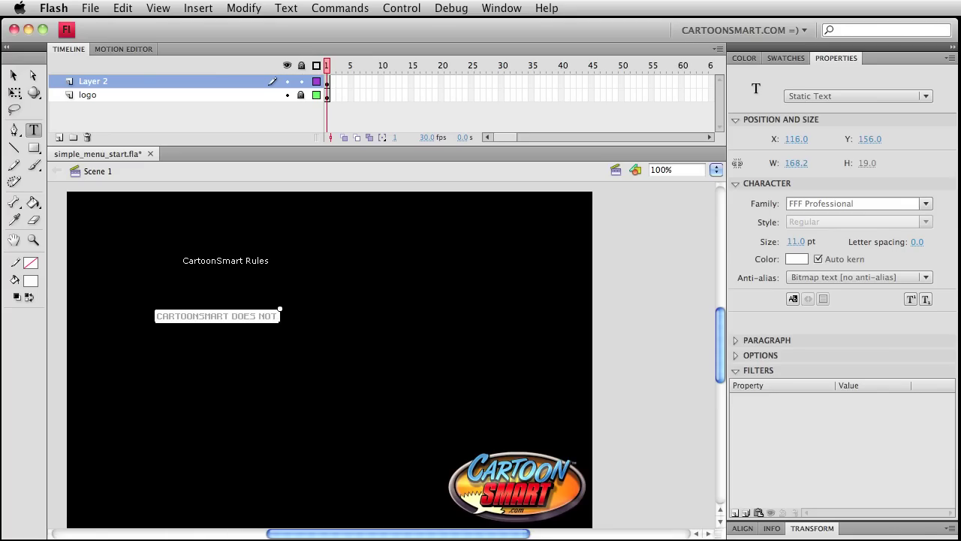
text( RULE)
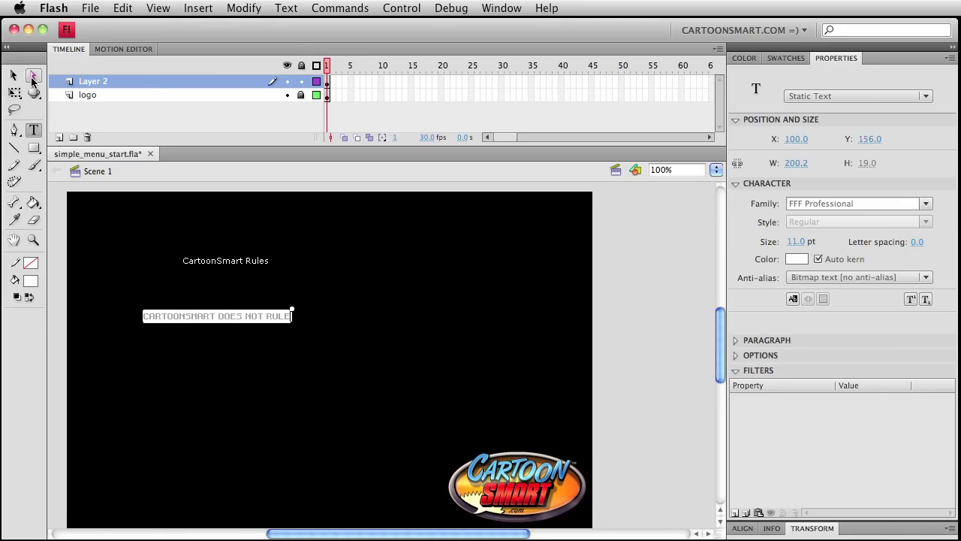
click(13, 75)
drag(253, 317, 277, 299)
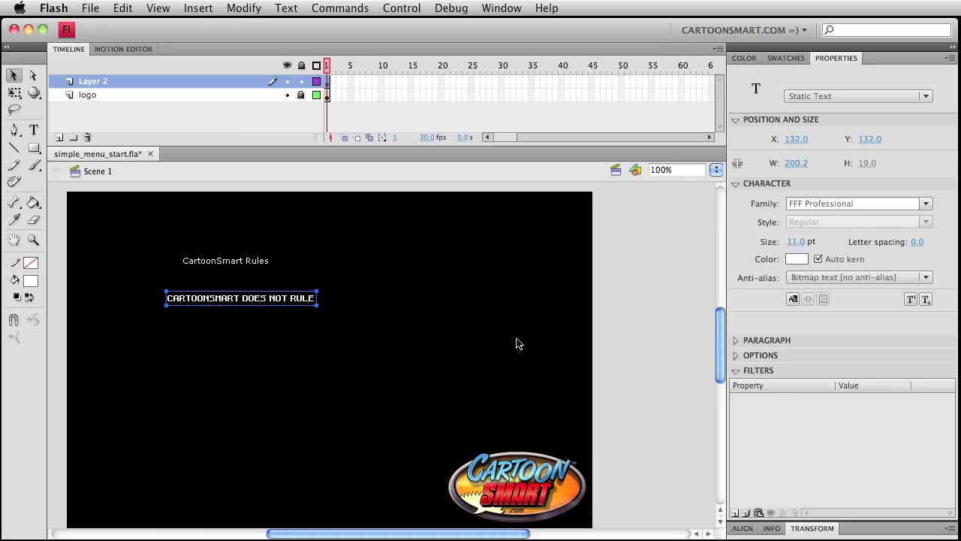
Set the "CARTOONSMART DOES NOT RULE" text to 8 pt size and its X position to 156
click(798, 241)
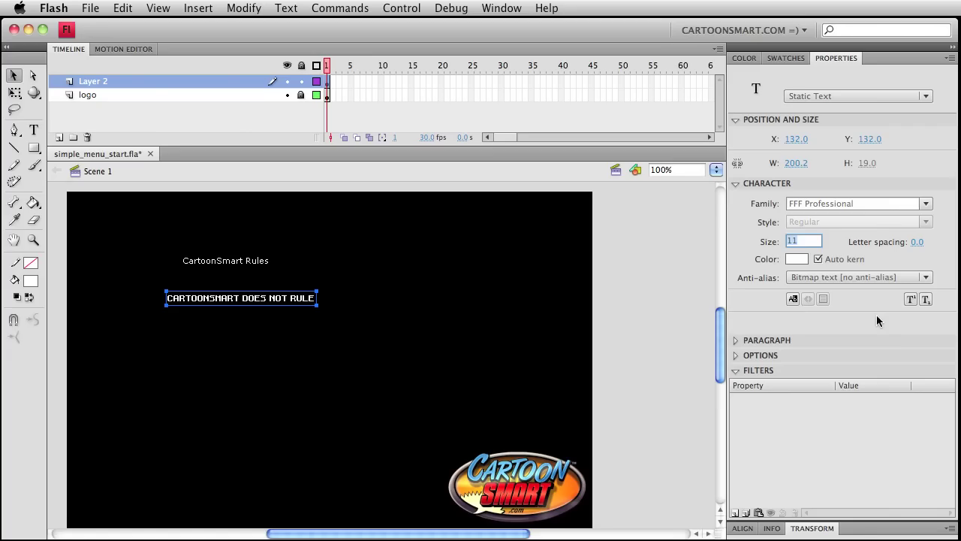
text(8)
key(Return)
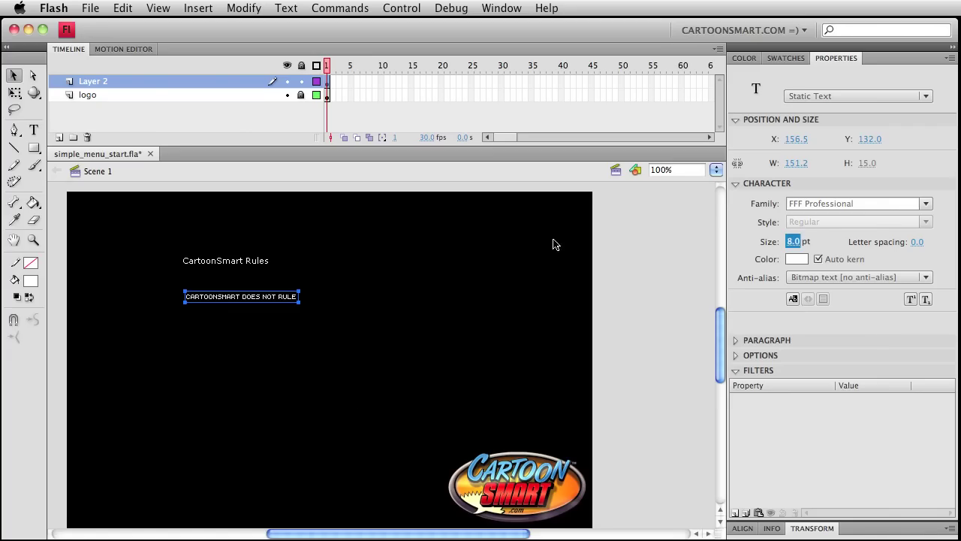
click(801, 140)
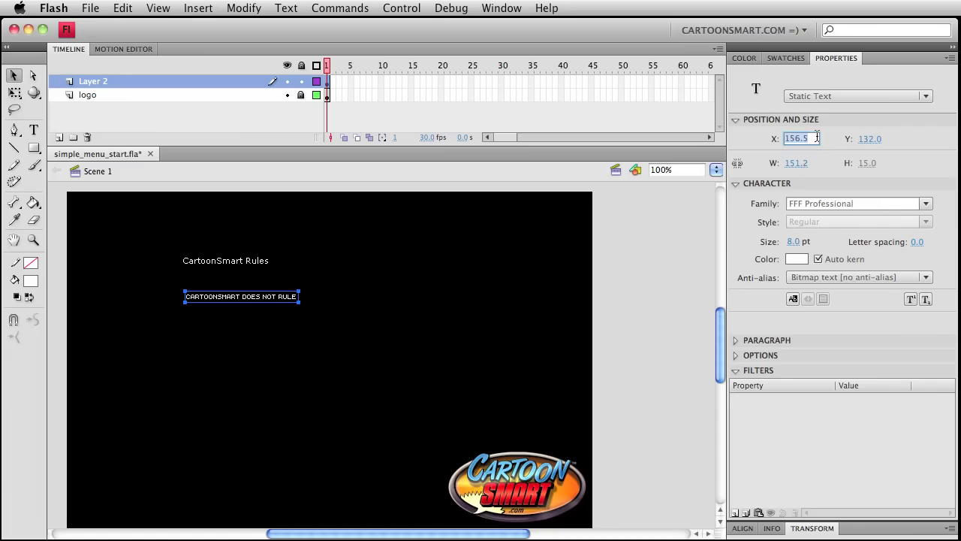
key(BackSpace)
key(BackSpace)
key(Return)
click(369, 364)
click(297, 300)
Switch to Safari to view the Fonts For Flash website, and close its window
key(super+Tab)
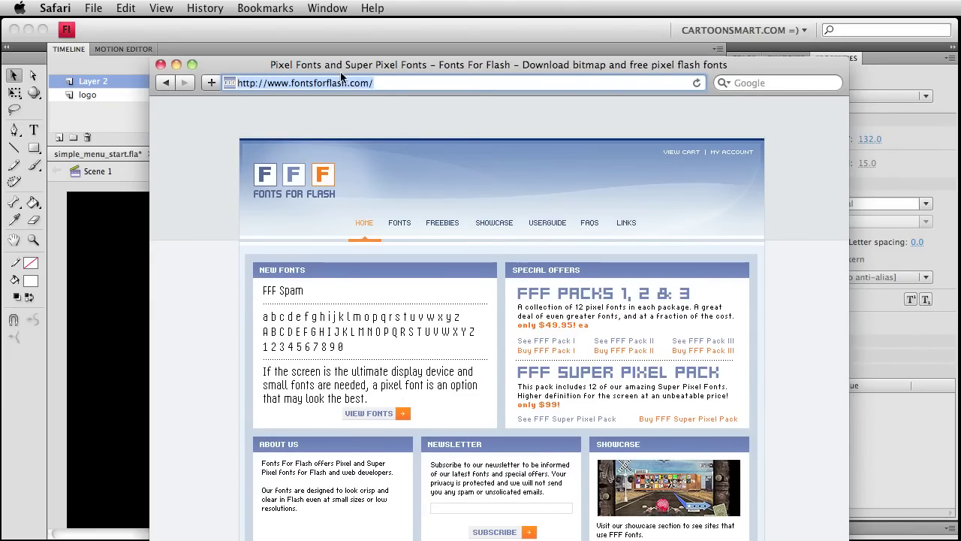
drag(268, 69, 374, 105)
key(super+w)
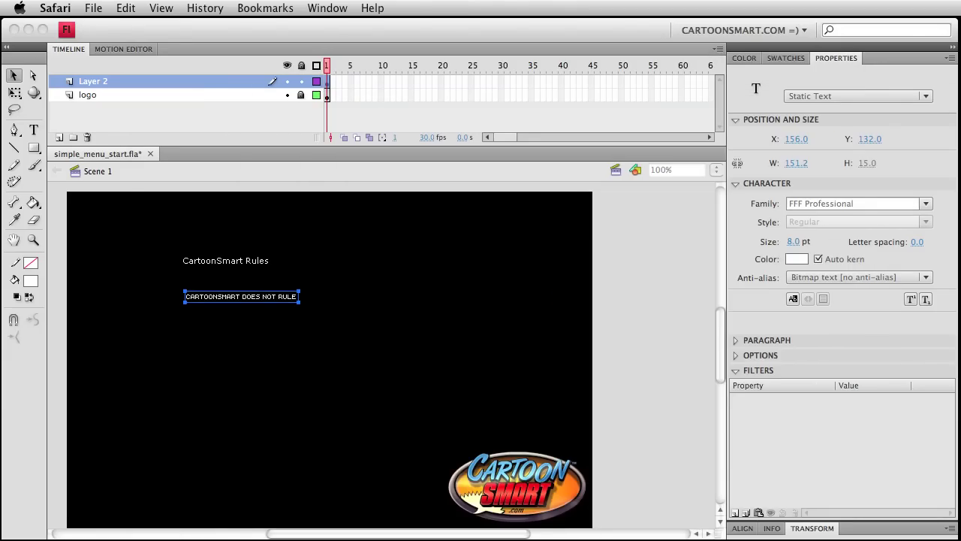
Return to Flash, delete the "CARTOONSMART DOES NOT RULE" text and save the file
click(323, 295)
click(243, 338)
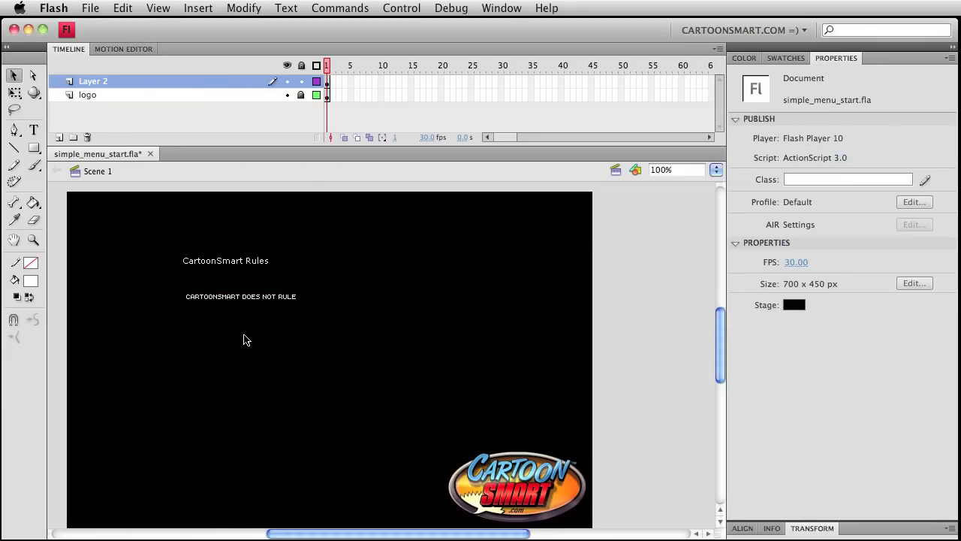
click(256, 299)
key(Delete)
key(super+s)
click(268, 262)
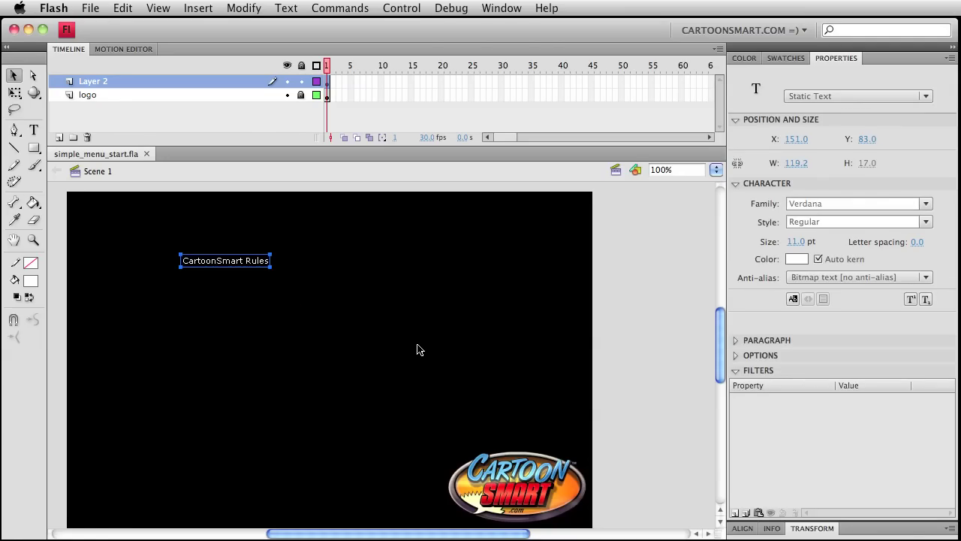
click(393, 353)
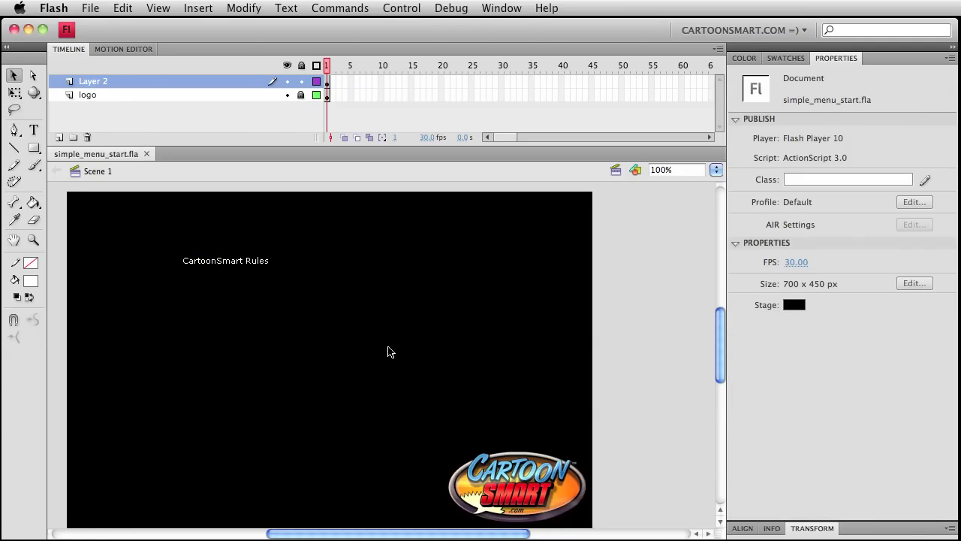
drag(150, 239, 271, 278)
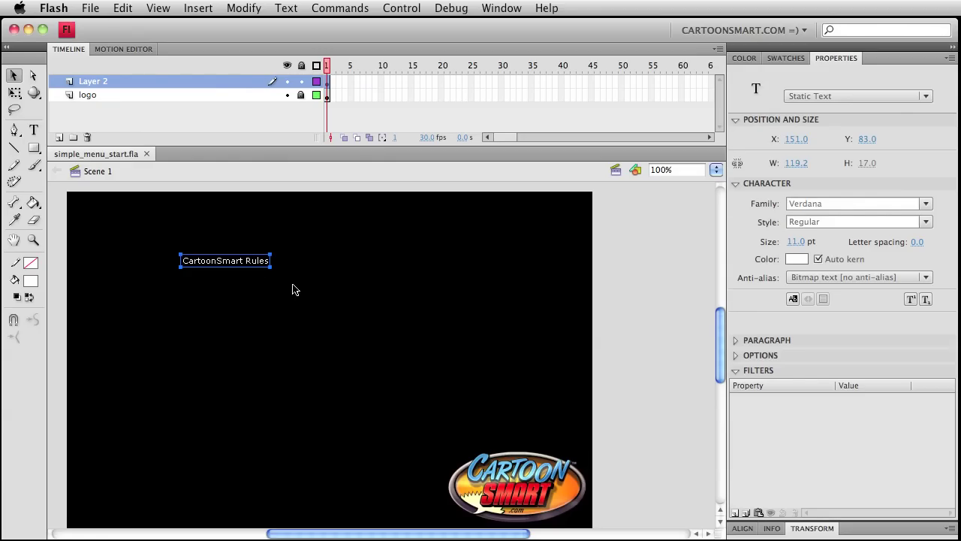
click(233, 7)
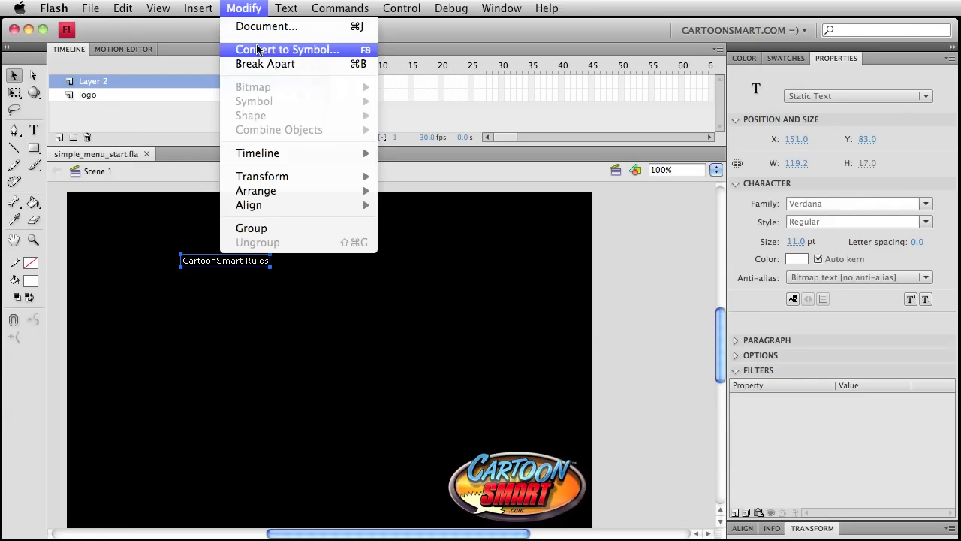
key(Escape)
Replace the "CartoonSmart Rules" wording with "Portfolio" and save the file
double_click(235, 260)
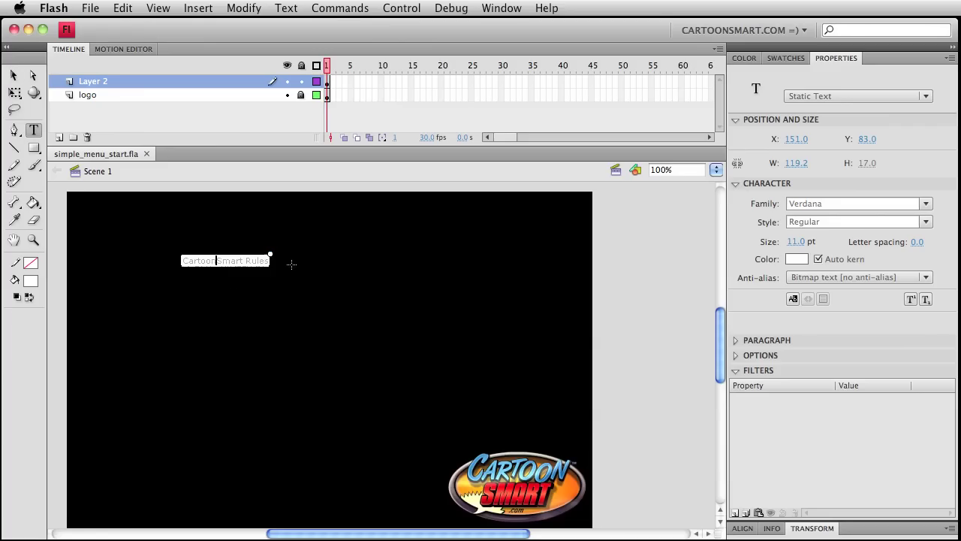
key(super+a)
text(Port)
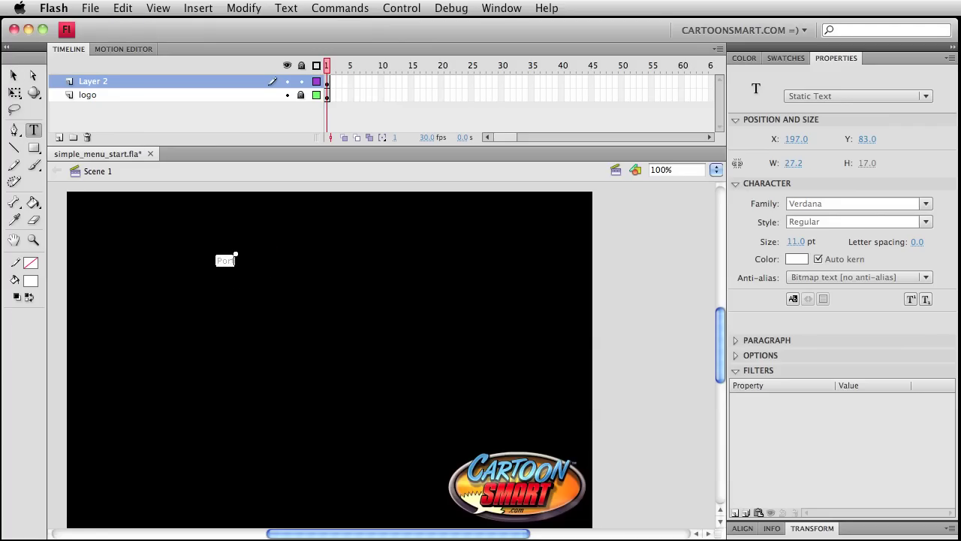
text(folio)
click(13, 75)
key(super+s)
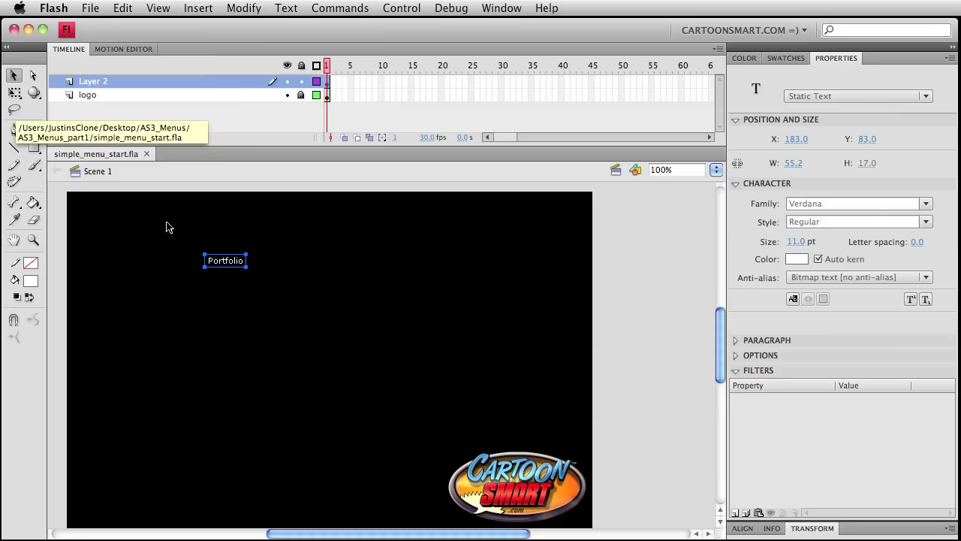
Convert the "Portfolio" text into a movie clip symbol named Menu_item1 and save the file
click(244, 7)
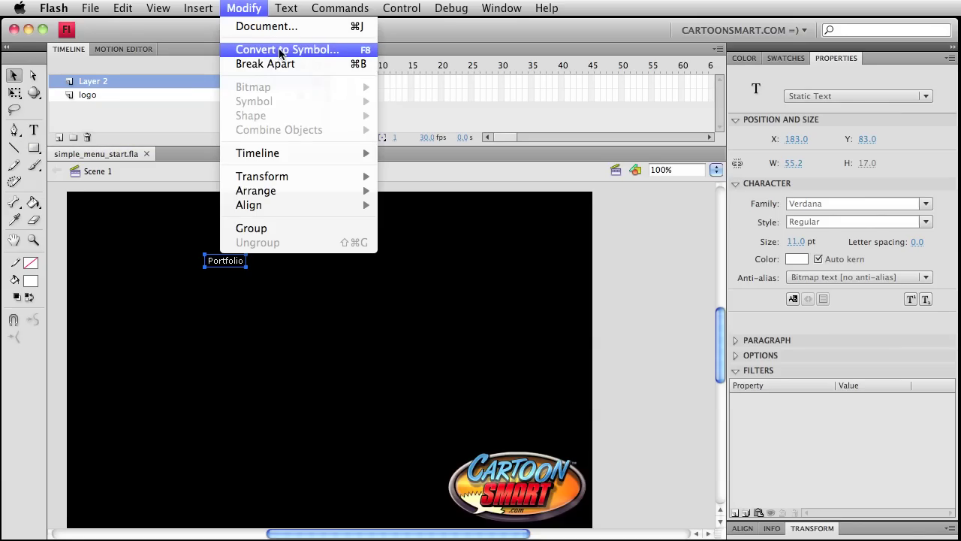
click(280, 50)
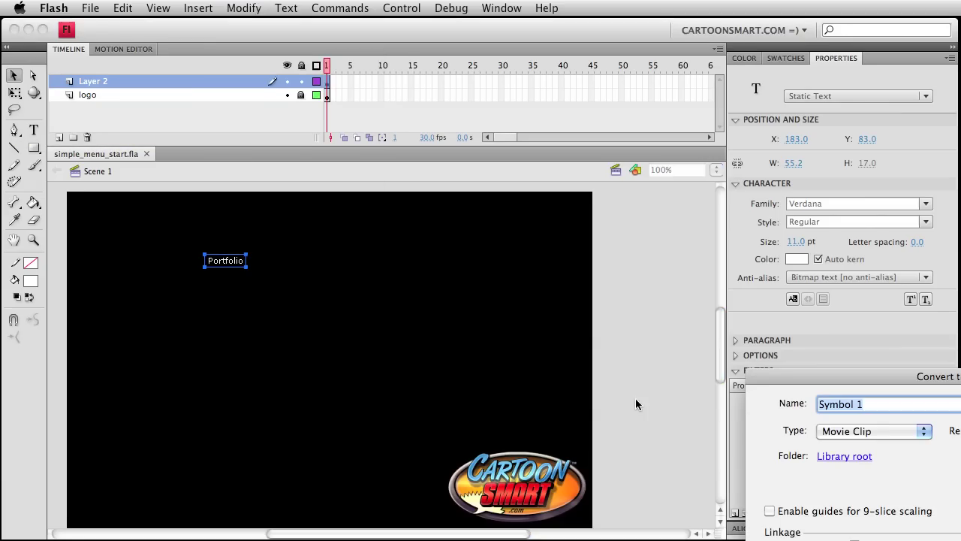
drag(782, 365, 314, 209)
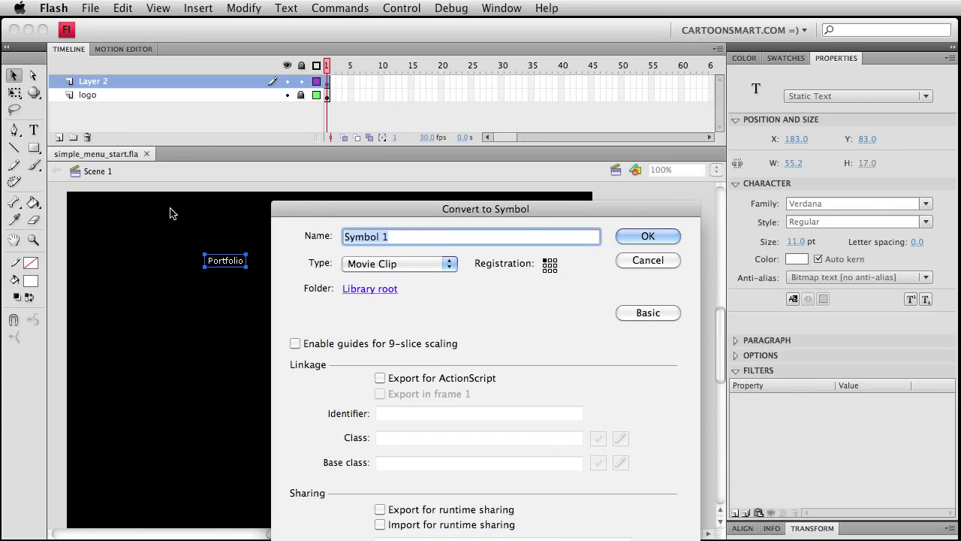
text(Menu)
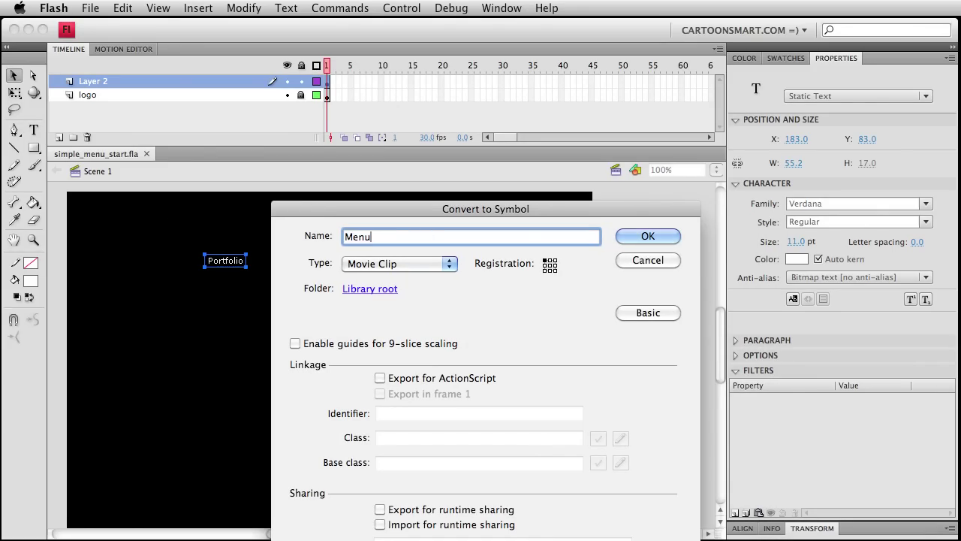
text(_item1)
click(648, 231)
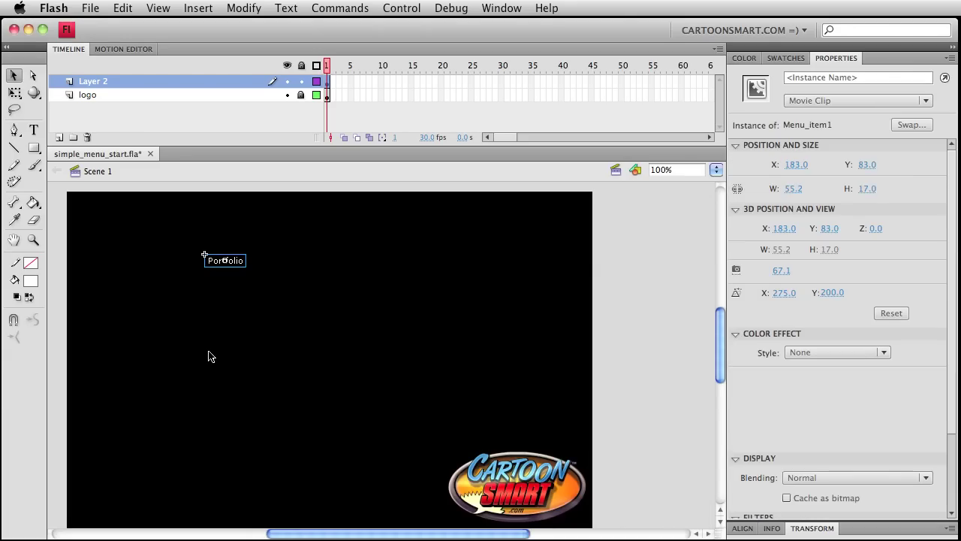
click(240, 339)
key(super+s)
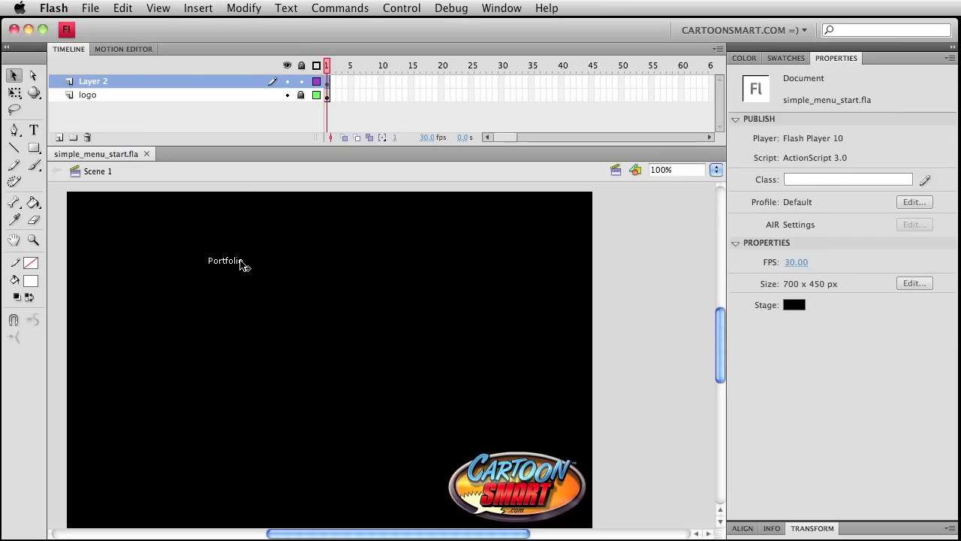
Nest the Menu_item1 instance inside a new movie clip symbol named Menu_1
click(239, 262)
click(244, 8)
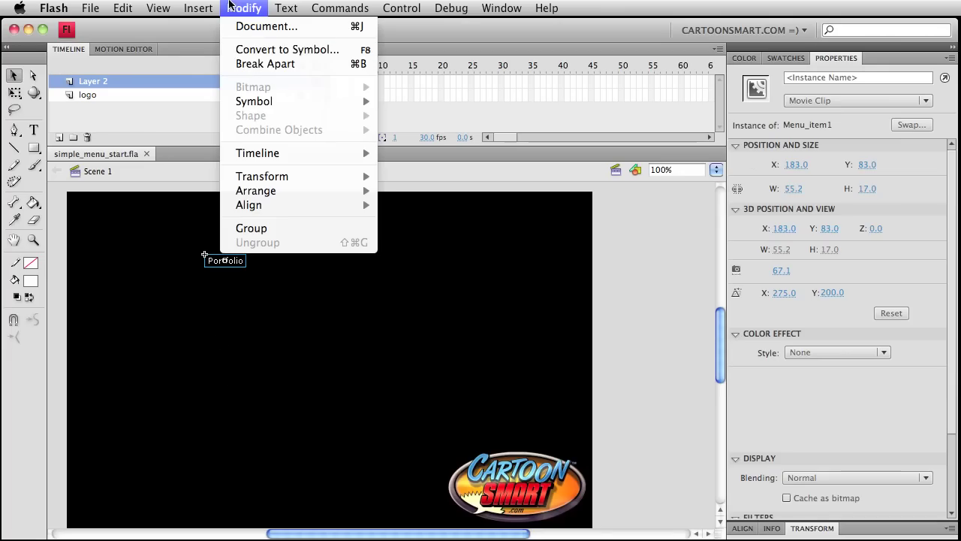
click(255, 50)
drag(823, 365, 381, 197)
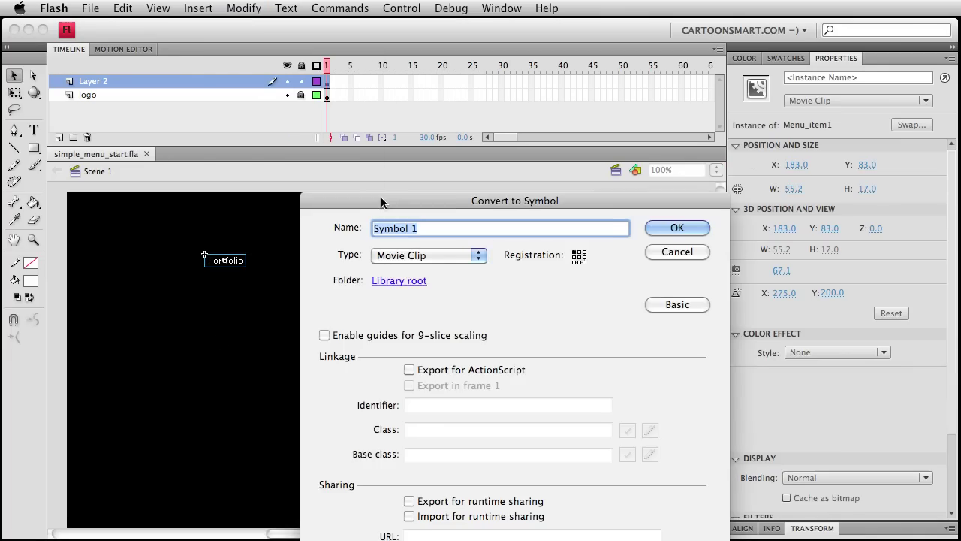
text(Menu)
text(_1)
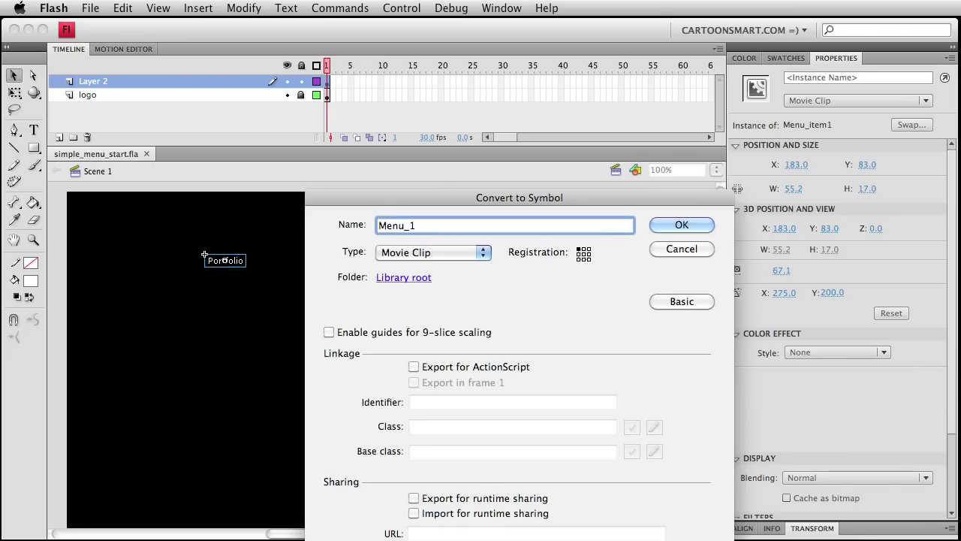
key(Return)
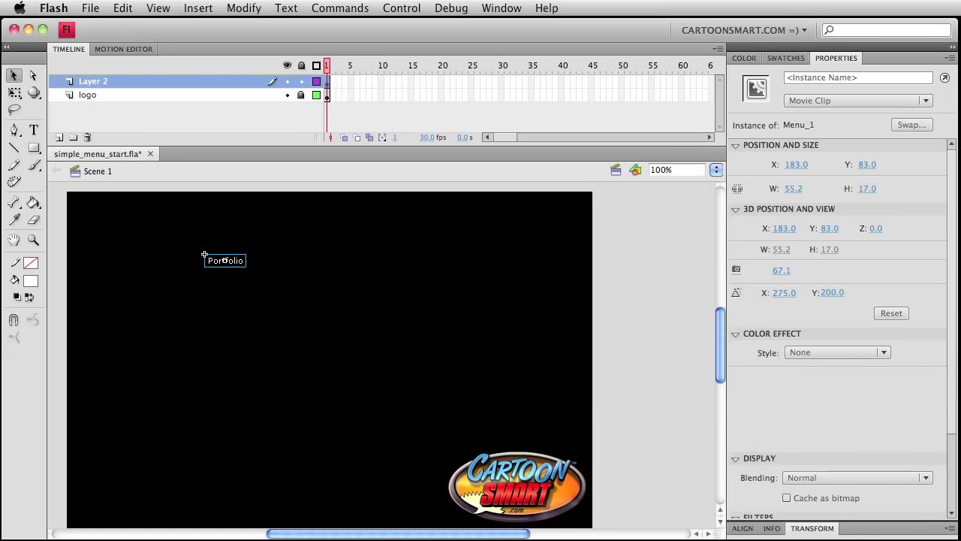
click(376, 304)
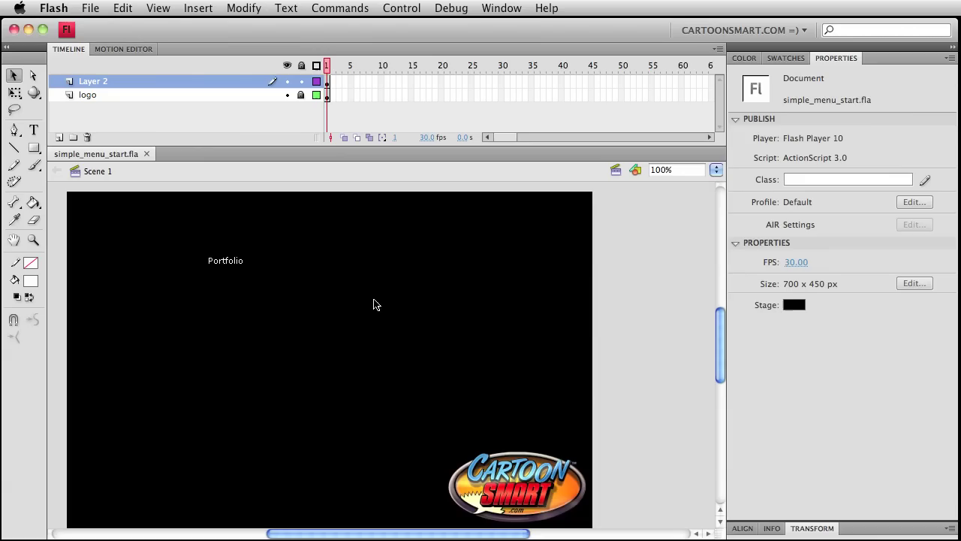
Change the text inside Menu_1's nested Menu_item1 to "Portfolio Link 1" in a box about 112 px wide, and save from Scene 1
click(225, 260)
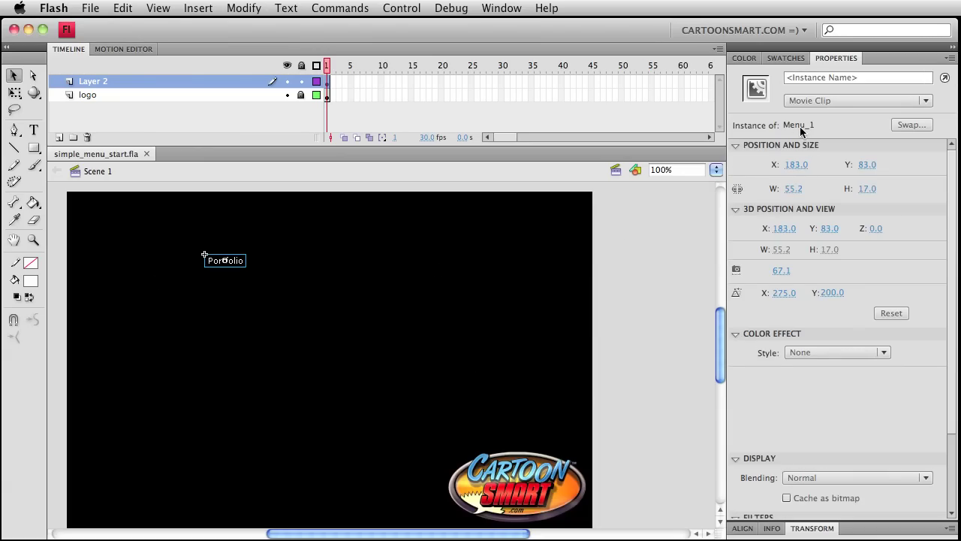
double_click(238, 266)
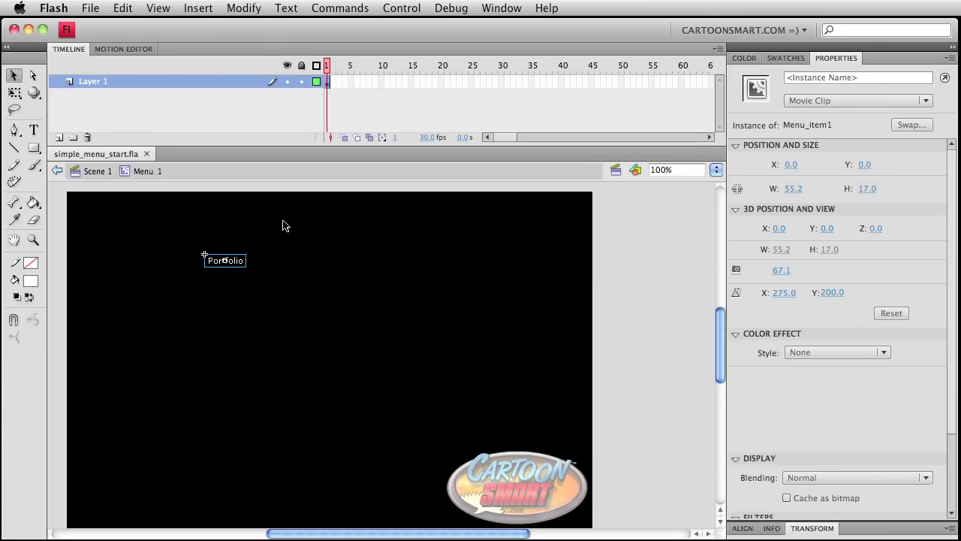
double_click(235, 261)
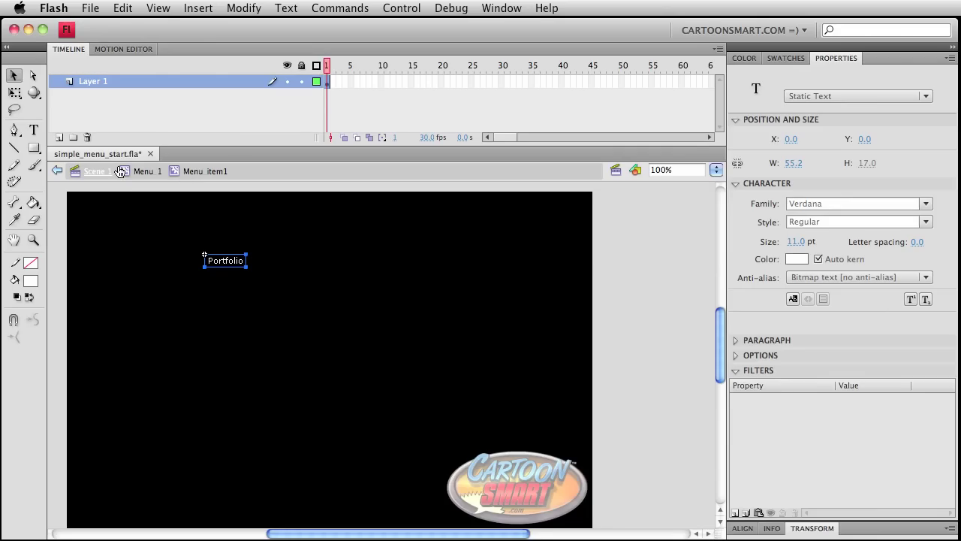
double_click(224, 263)
drag(248, 255, 270, 256)
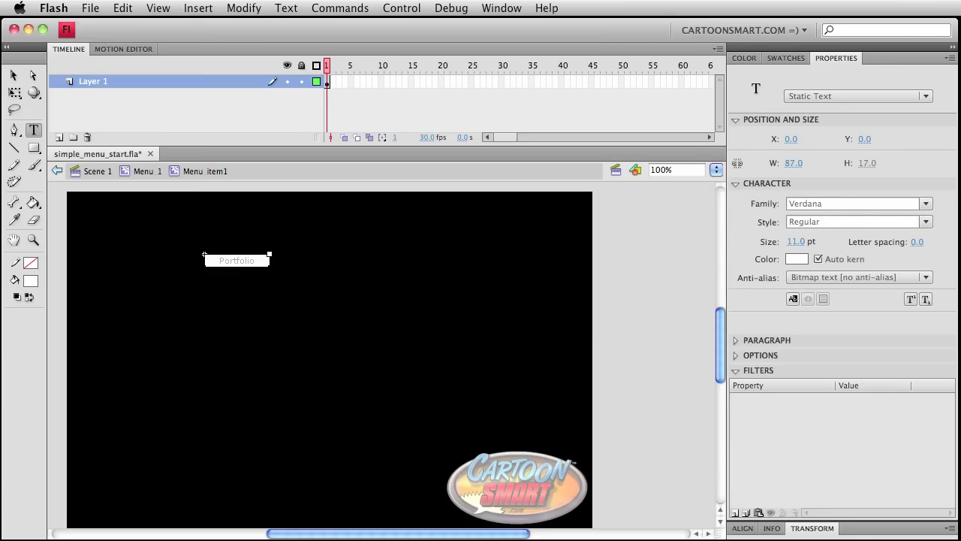
text(Link 1)
drag(269, 255, 290, 254)
key(v)
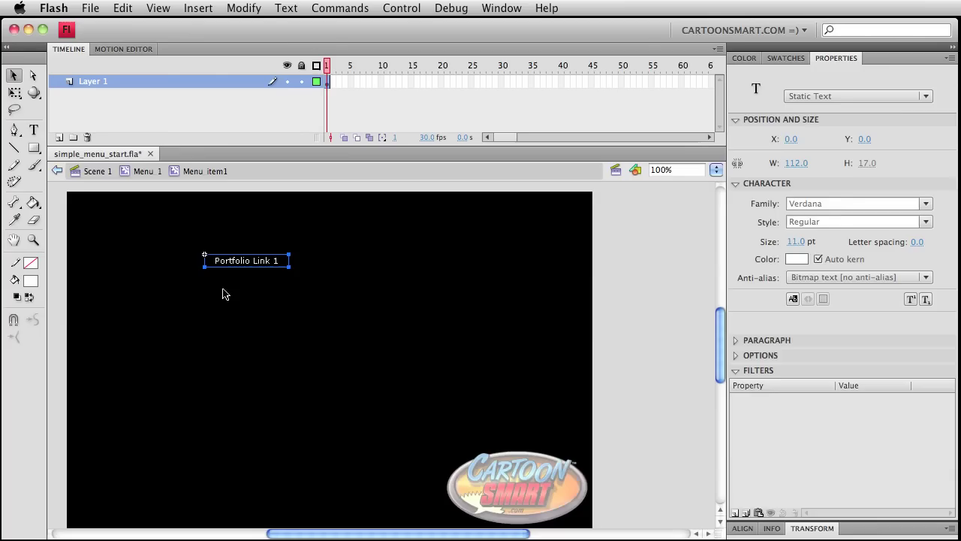
click(98, 171)
key(super+s)
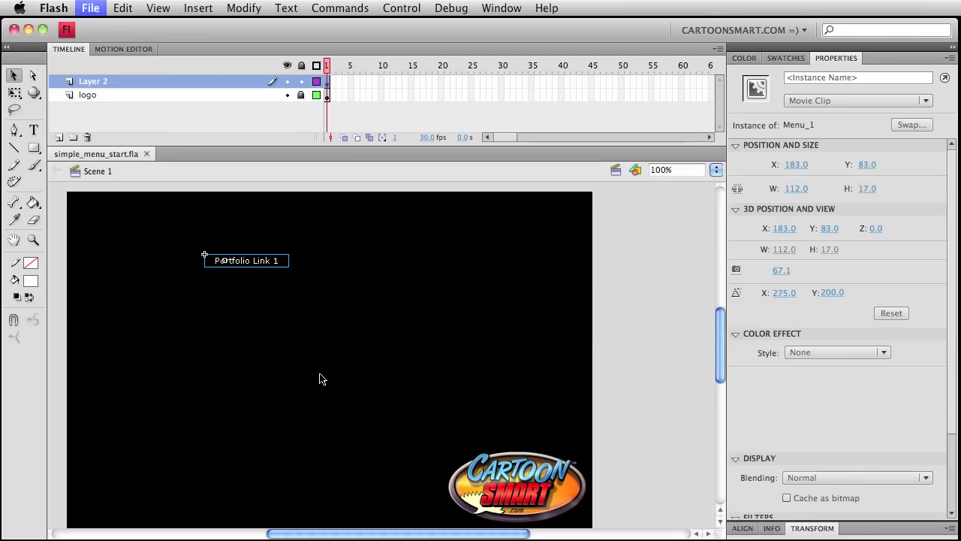
click(249, 272)
click(248, 259)
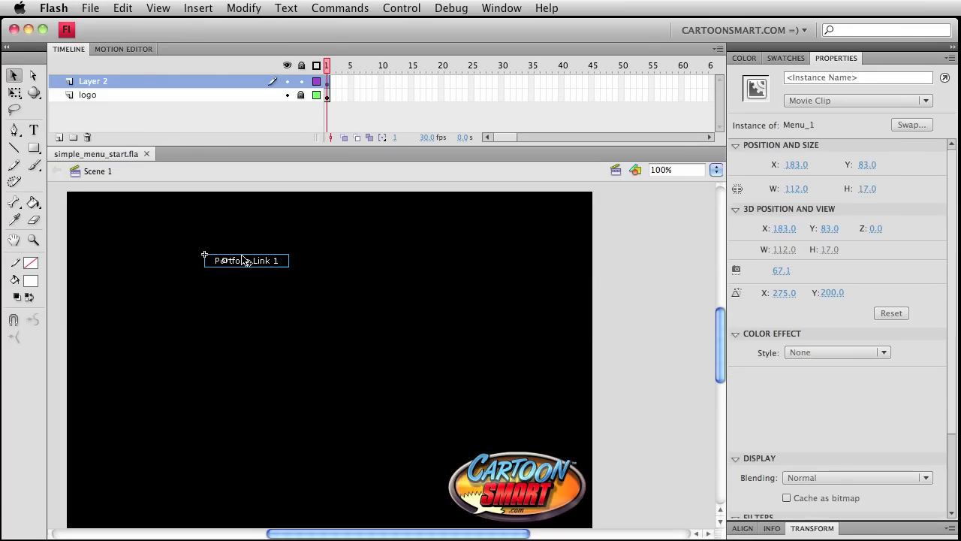
click(632, 323)
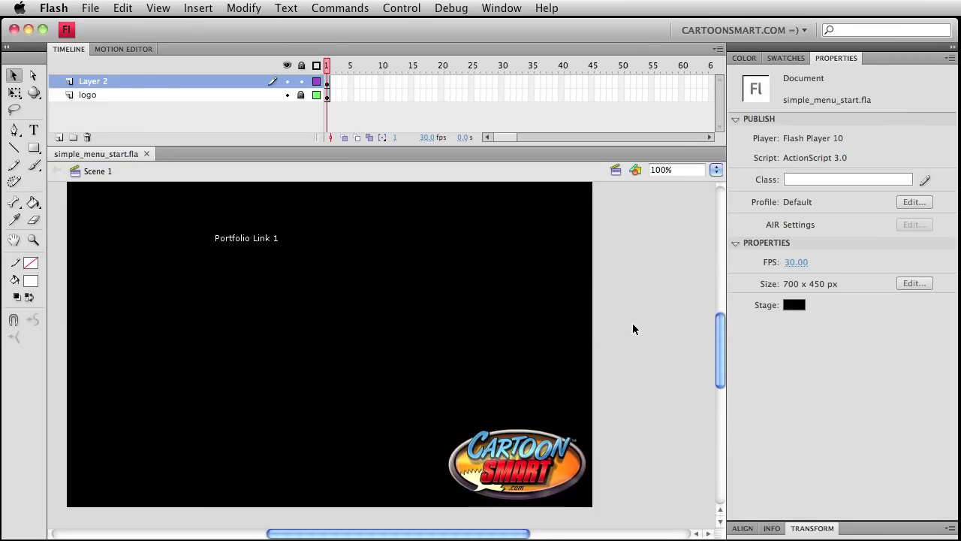
scroll(349, 224, down, 5)
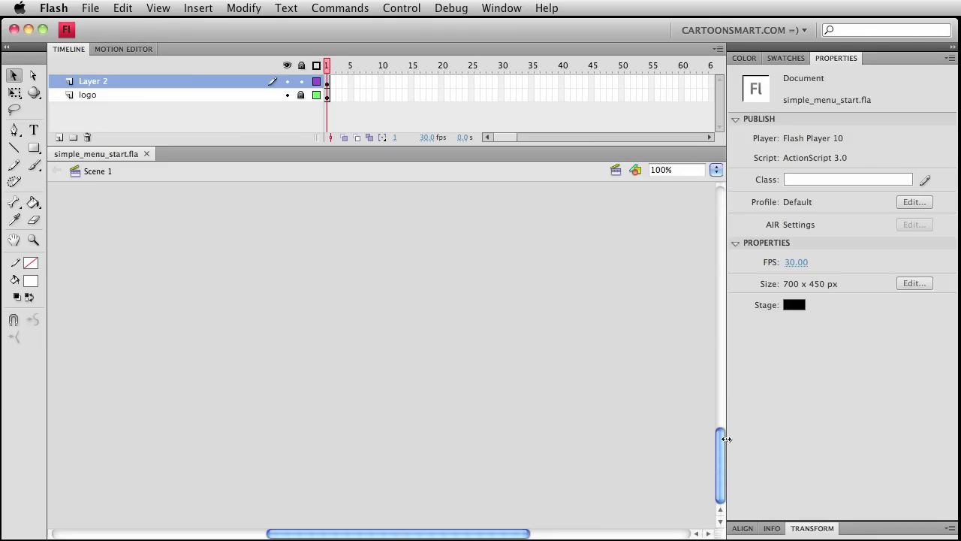
drag(721, 444, 729, 319)
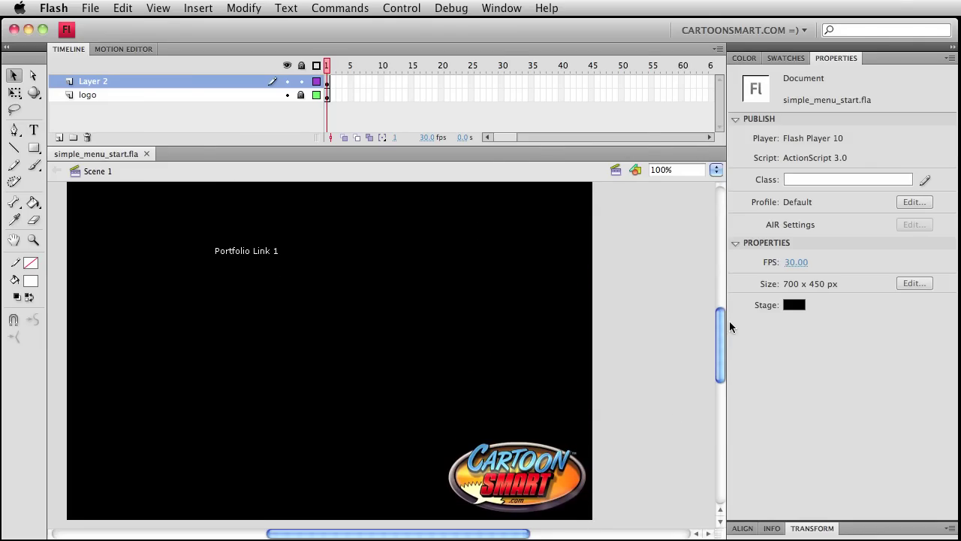
Open the library with a taller item list and examine the Menu_item1 and Menu_1 symbols
click(492, 7)
click(358, 260)
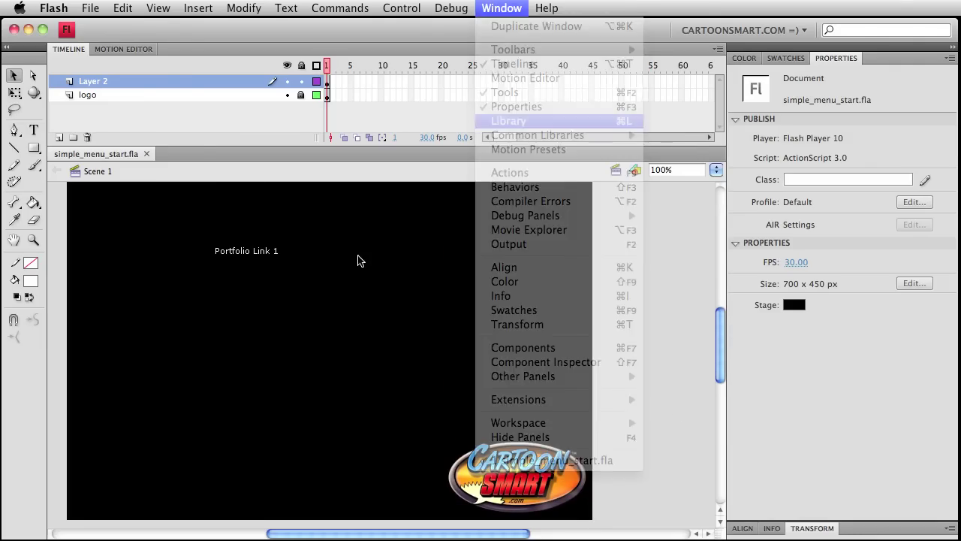
key(super+l)
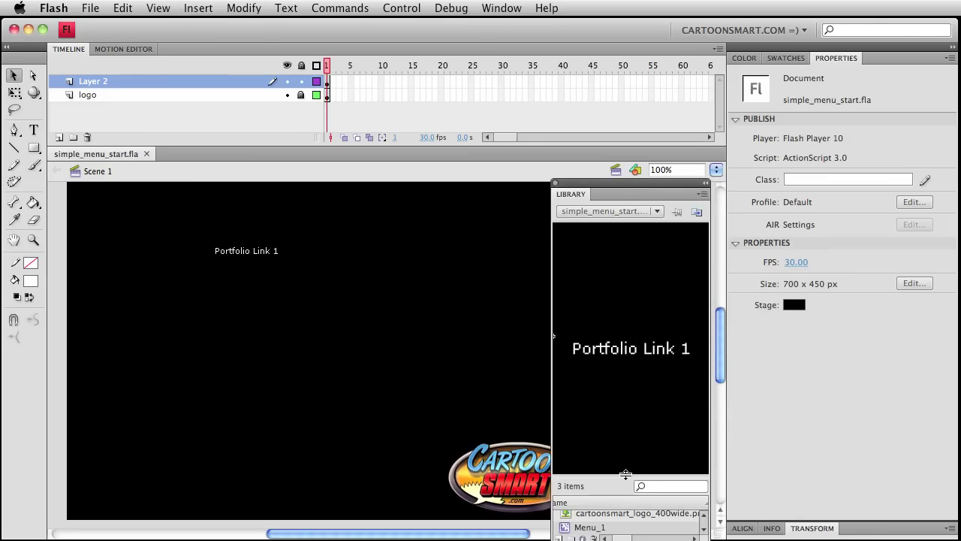
drag(623, 476, 623, 351)
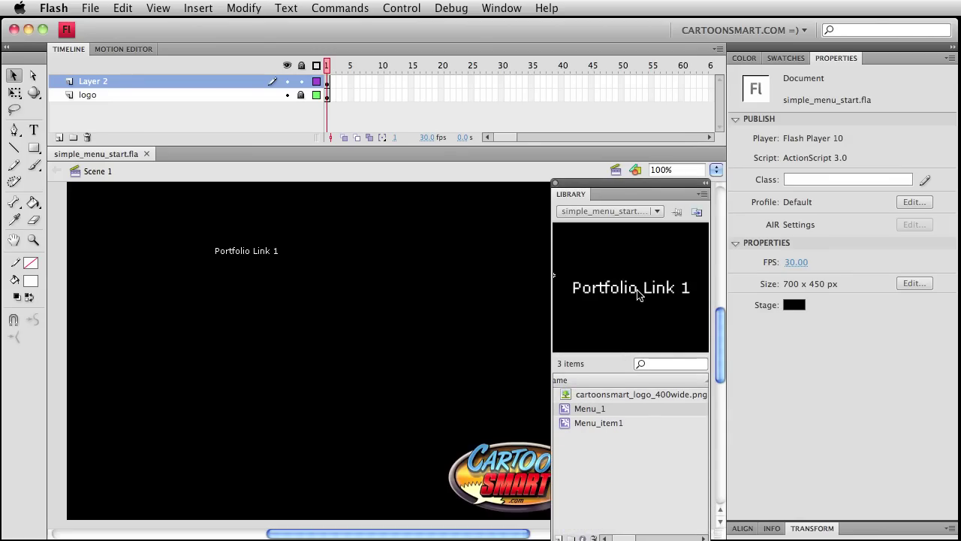
click(572, 424)
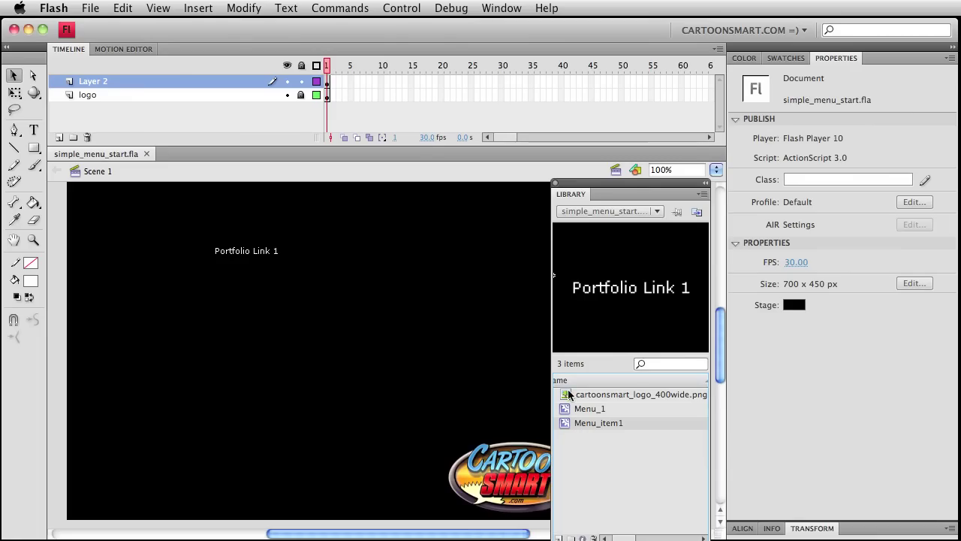
click(573, 410)
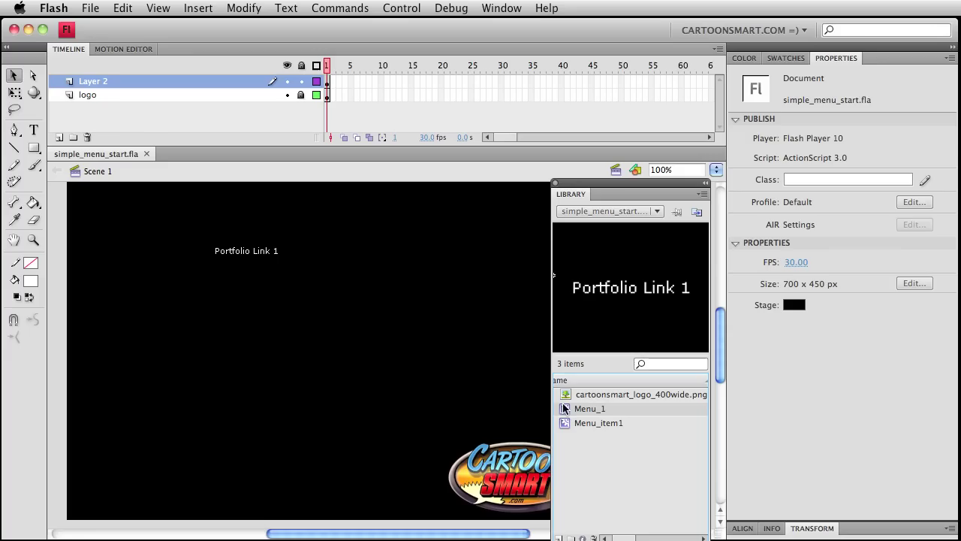
Place three more instances of Menu_1 from the library on the stage, below the original
drag(564, 411, 136, 367)
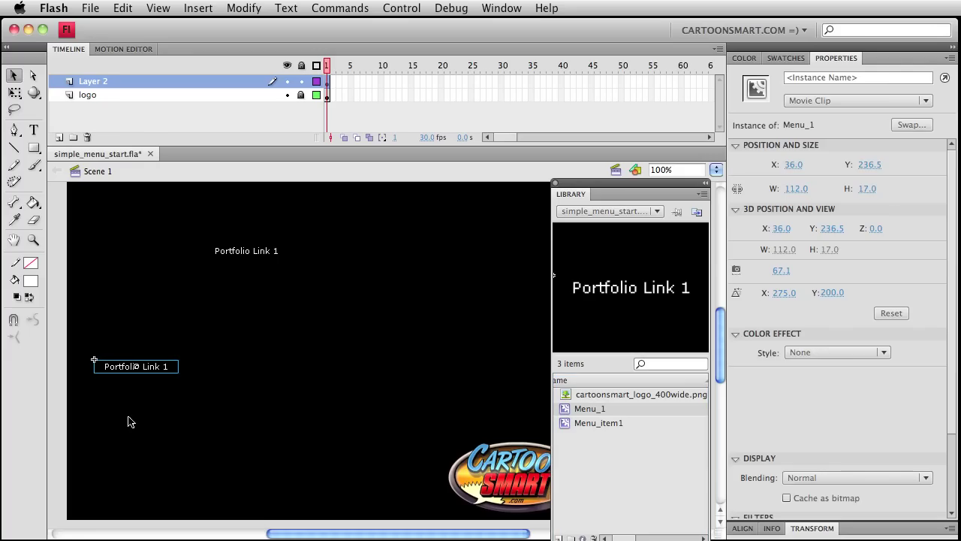
drag(569, 411, 284, 370)
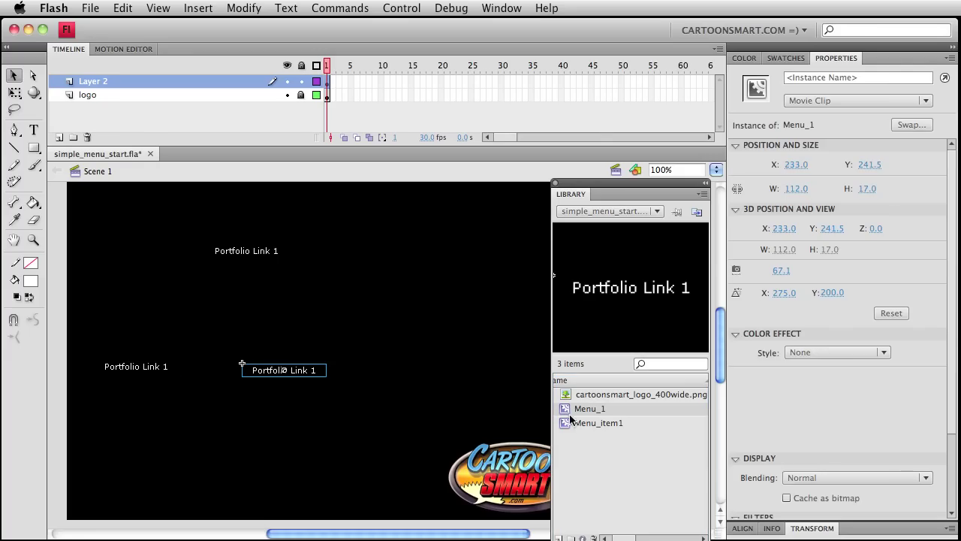
drag(562, 409, 422, 321)
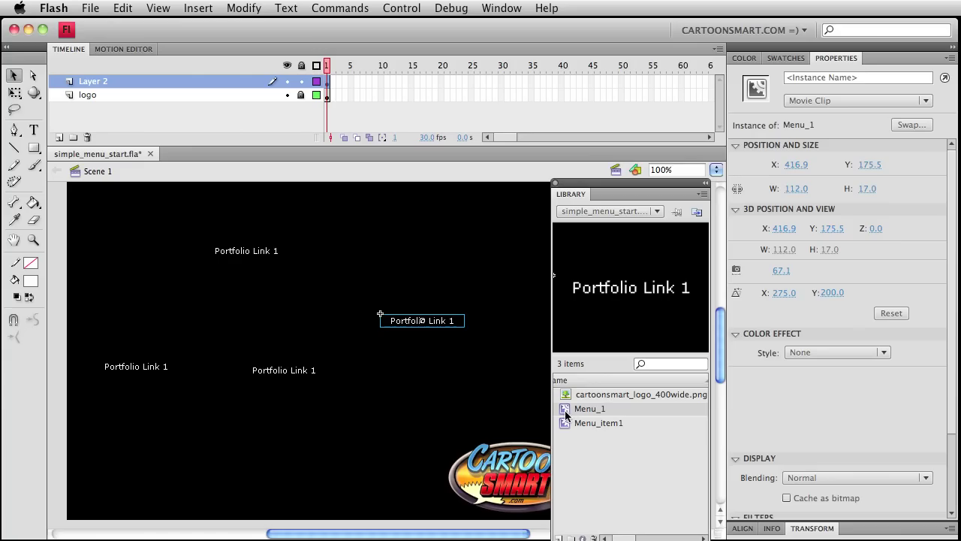
Try the number 2 in the newest instance's nested link text, restore it to 1, and return to Scene 1
double_click(420, 323)
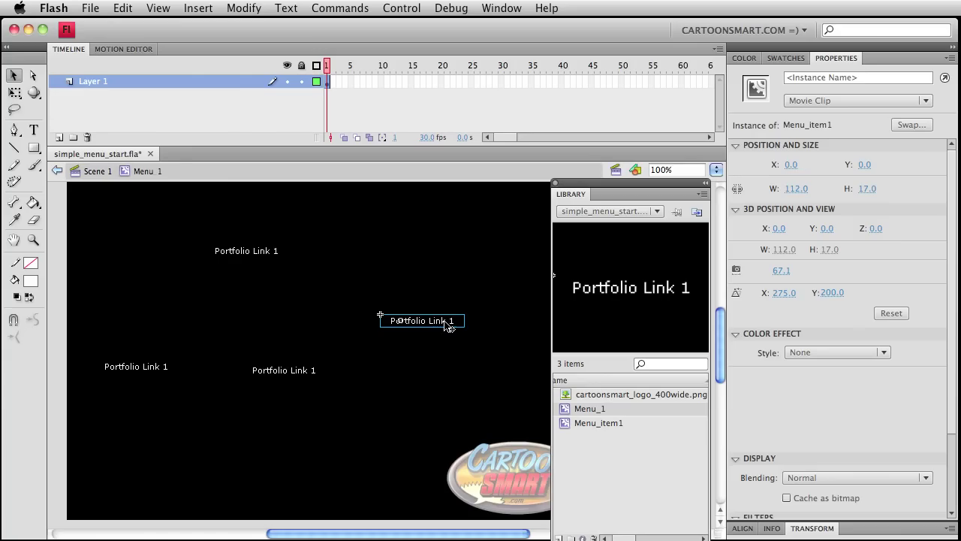
double_click(448, 323)
double_click(459, 321)
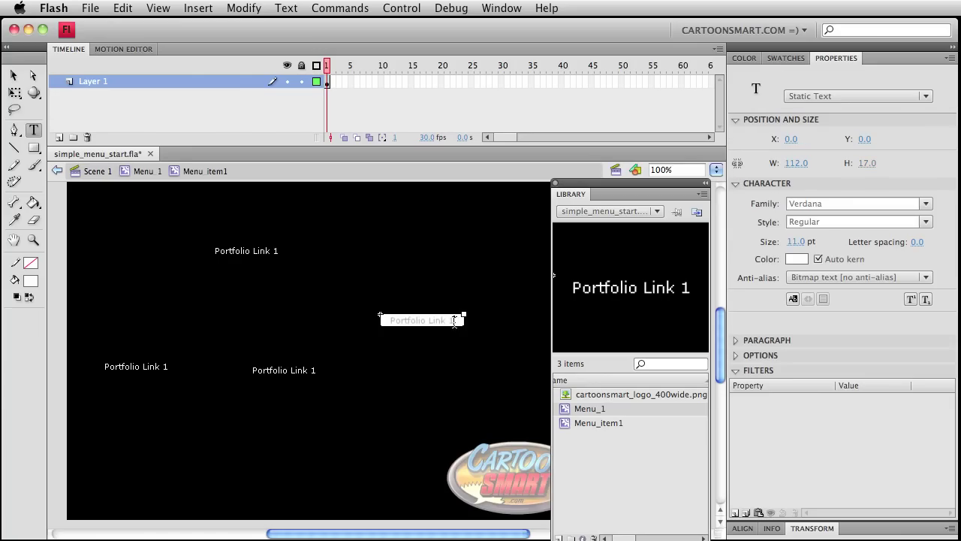
double_click(460, 322)
text(2)
key(BackSpace)
text(1)
scroll(301, 301, down, 2)
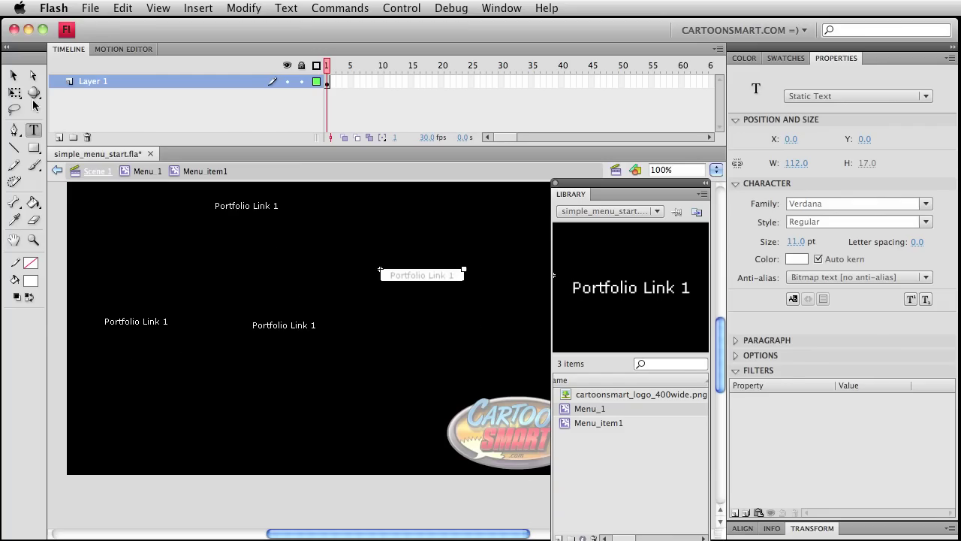
click(14, 76)
click(98, 171)
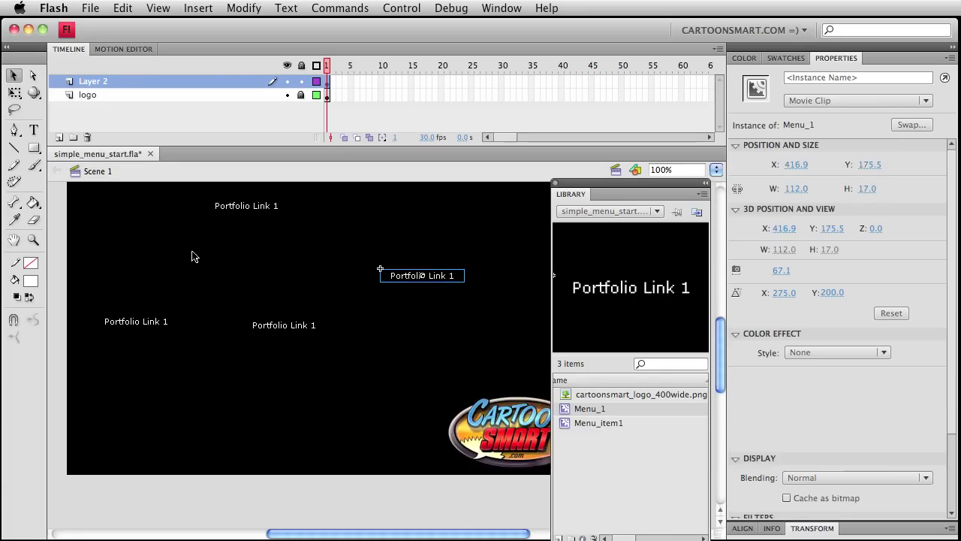
Delete the three extra Menu_1 instances, keeping only the original on the stage, and save the file
drag(193, 253, 251, 329)
drag(81, 293, 517, 408)
key(Delete)
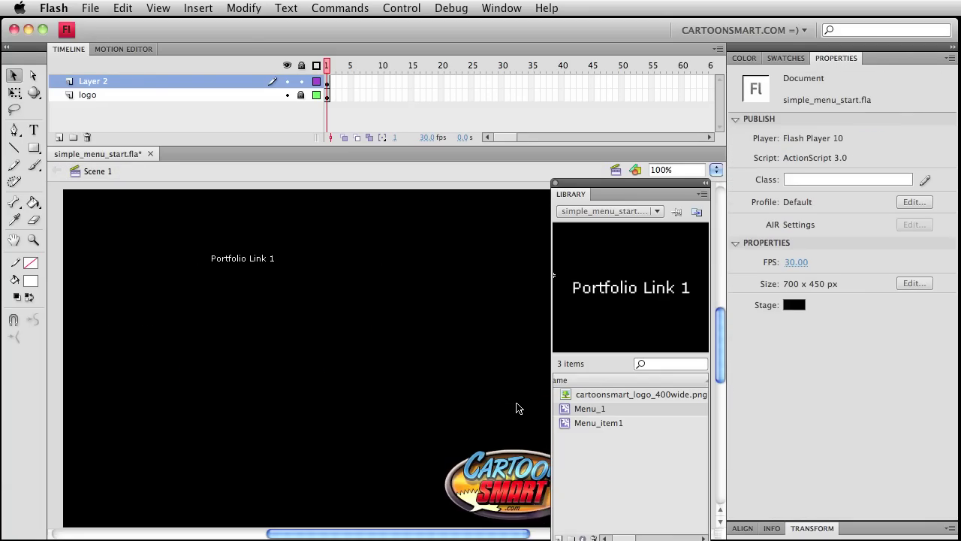
key(super+s)
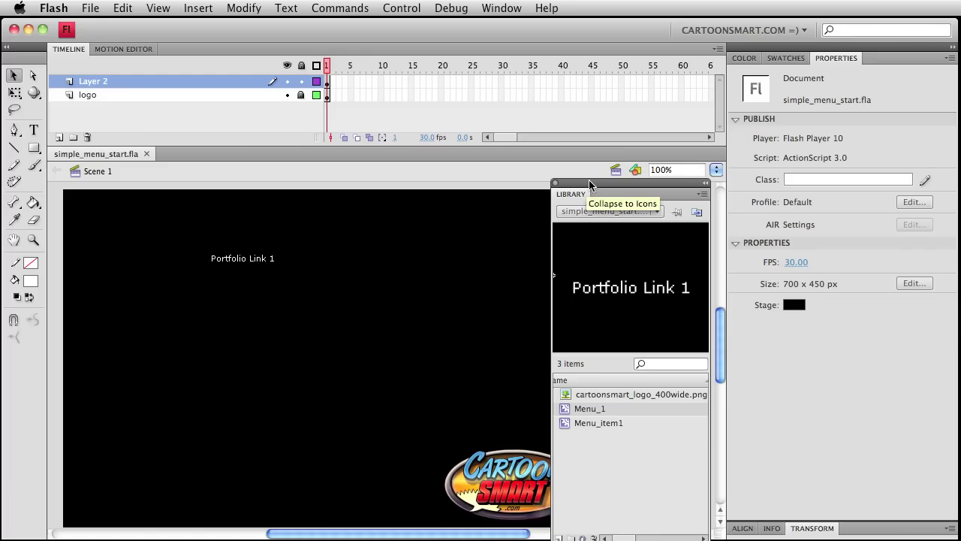
Close the library
click(555, 183)
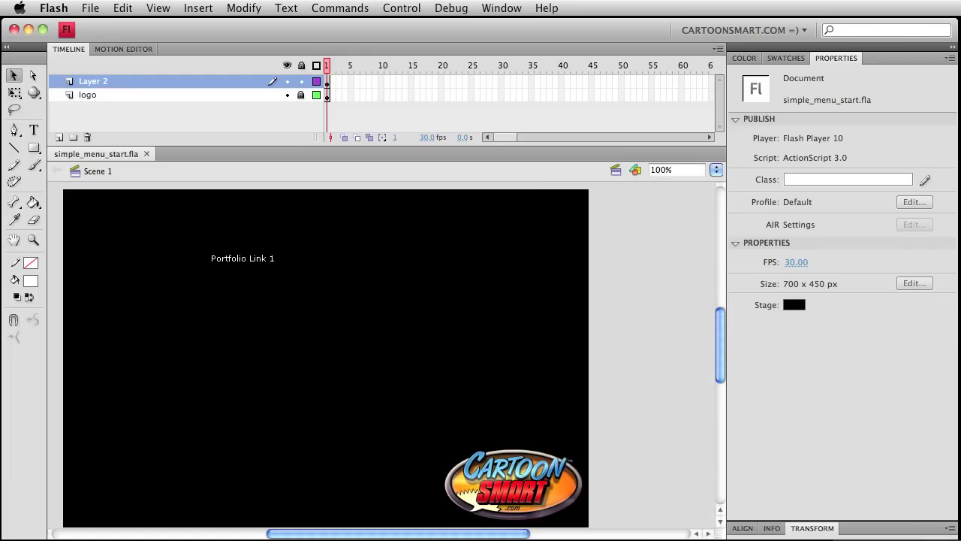
Try placing a pasted-in-place copy of the Menu_1 instance directly below the original, and delete the copy
click(263, 259)
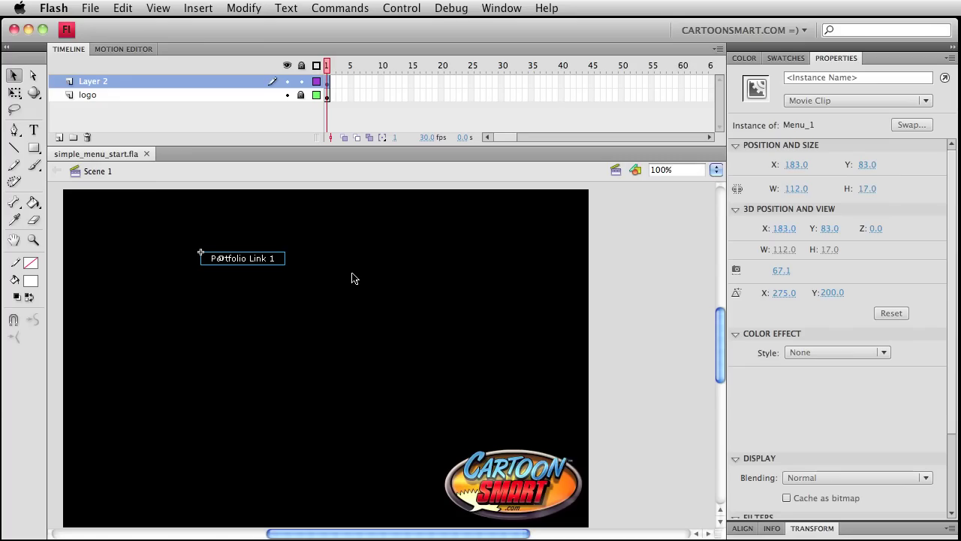
key(super+c)
key(super+shift+v)
key(shift+Down)
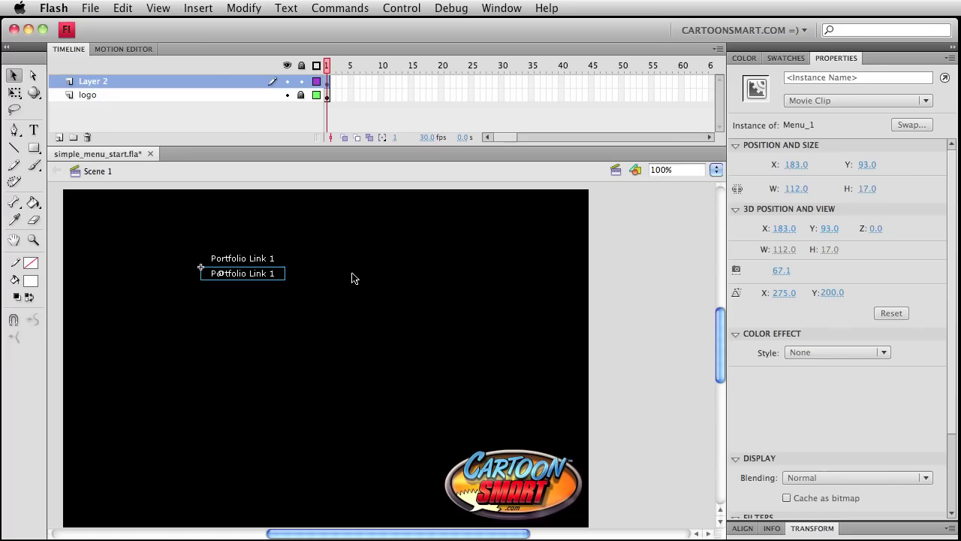
key(shift+Down)
key(Delete)
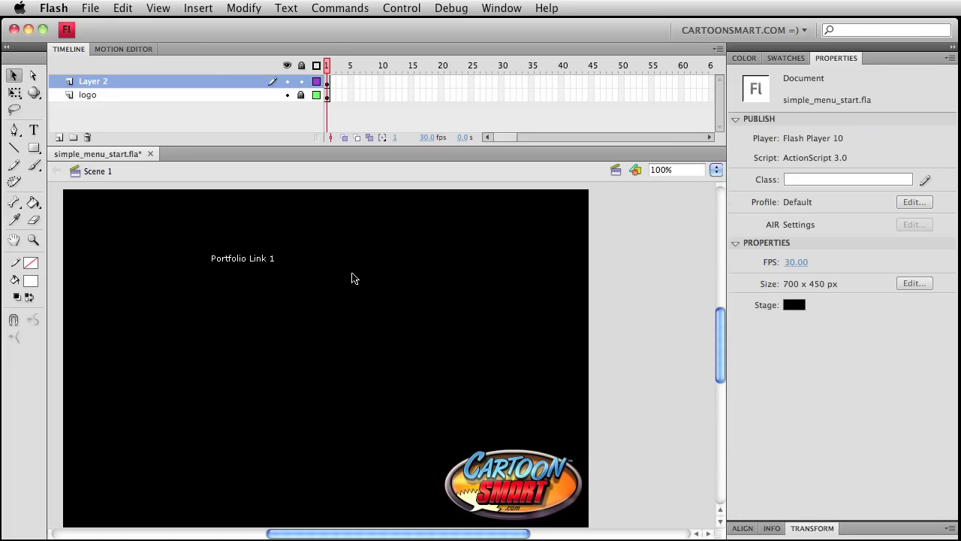
Copy the Menu_1 instance, paste it in place, and move the copy straight down to Y 103
click(251, 260)
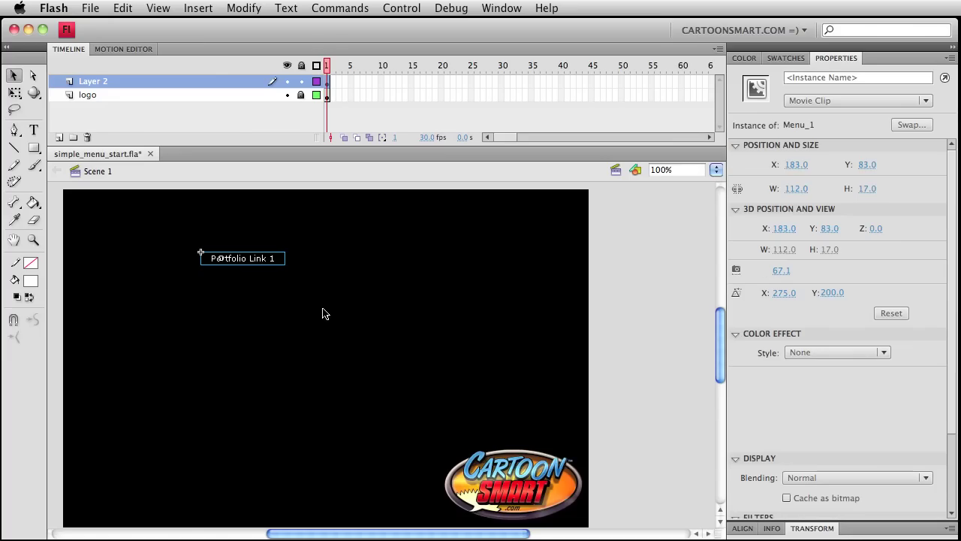
click(129, 8)
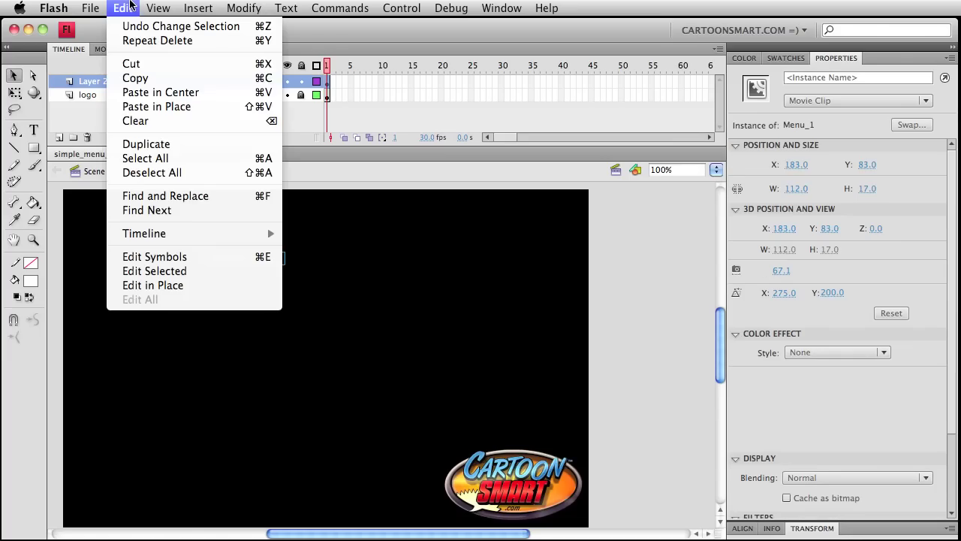
click(135, 78)
click(124, 9)
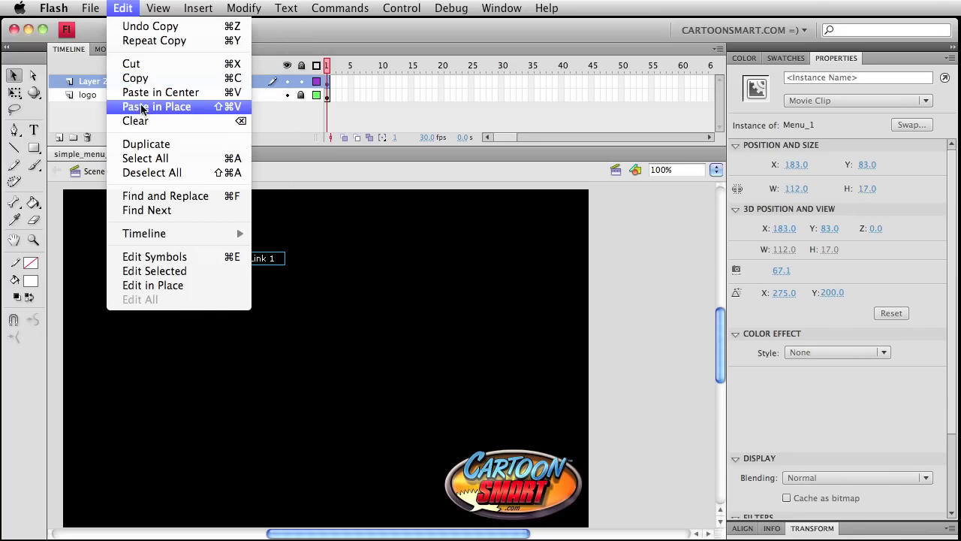
click(141, 107)
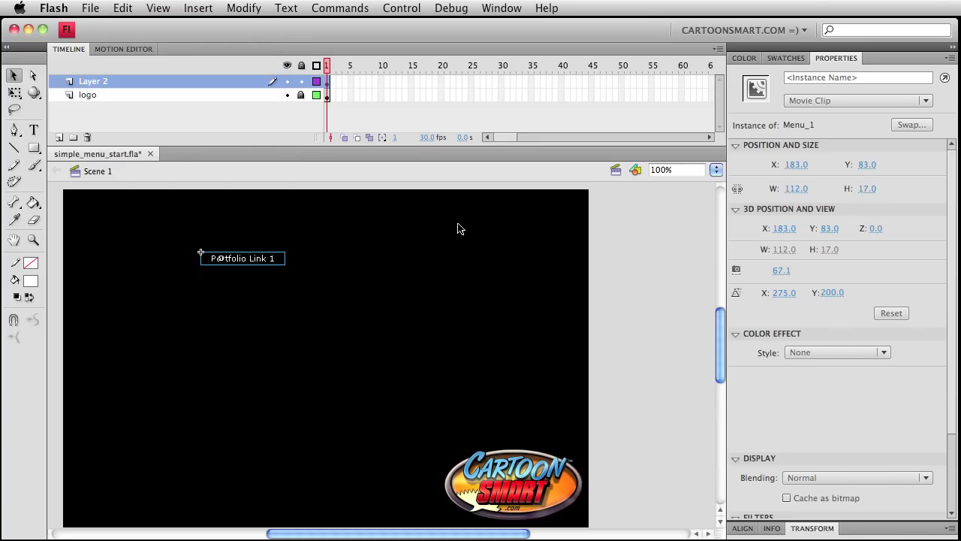
key(shift+Down)
key(shift+Down)
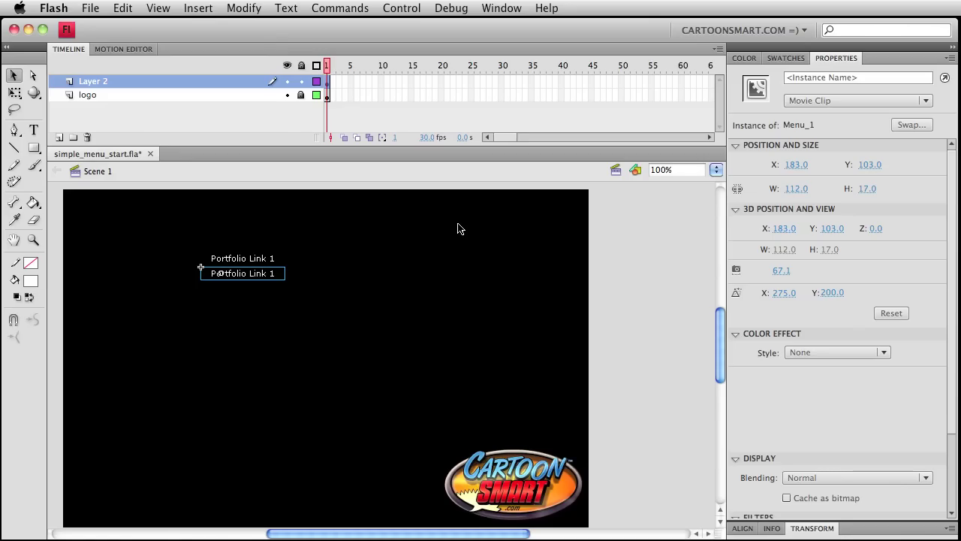
Try shifting the pasted Menu_1 copy down and up in 10-pixel increments, ending back at Y 103
key(shift+Down)
key(shift+Up)
key(shift+Down)
key(shift+Down)
key(shift+Down)
key(shift+Down)
key(shift+Up)
key(shift+Up)
key(shift+Up)
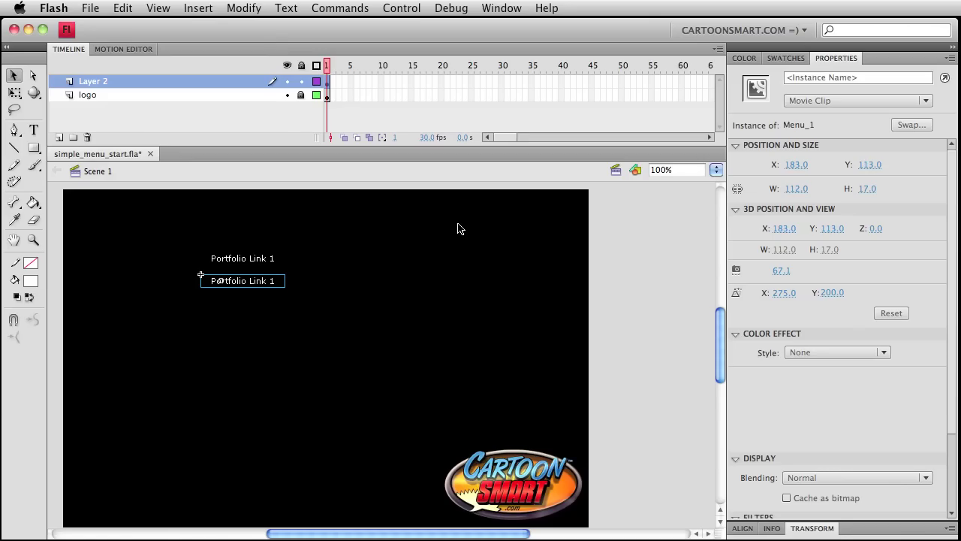
key(shift+Up)
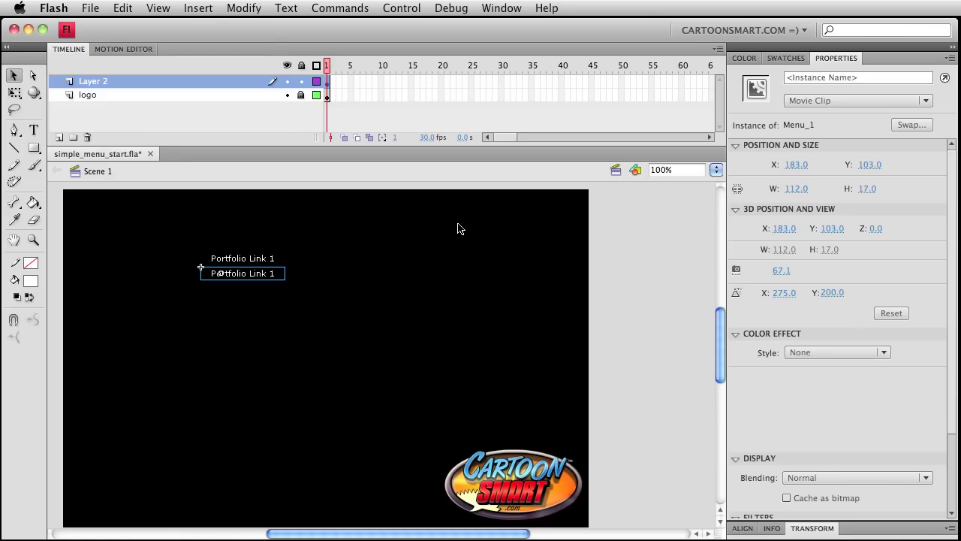
Paste a third Menu_1 instance in place and move it straight down to Y 123, below the second one
click(133, 9)
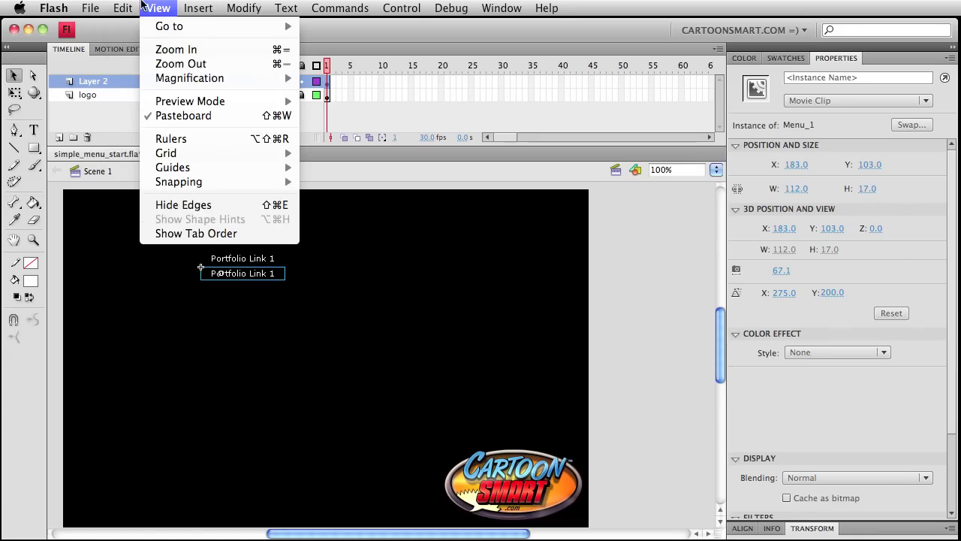
click(301, 106)
key(super+shift+v)
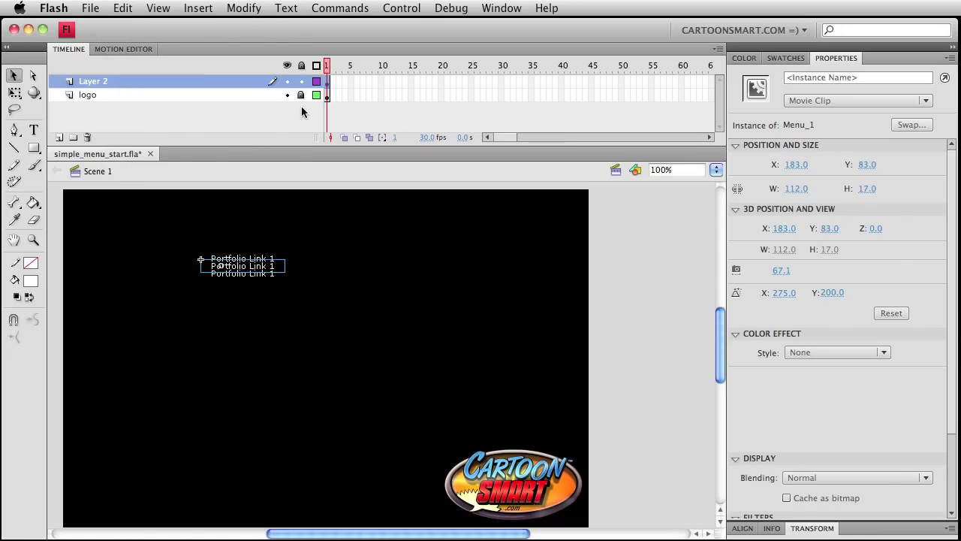
key(shift+Down)
key(shift+Down)
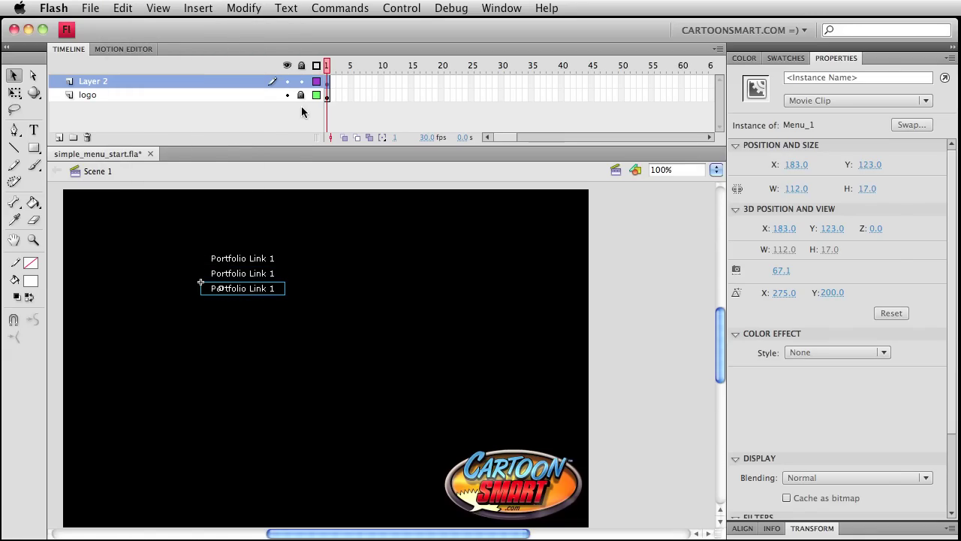